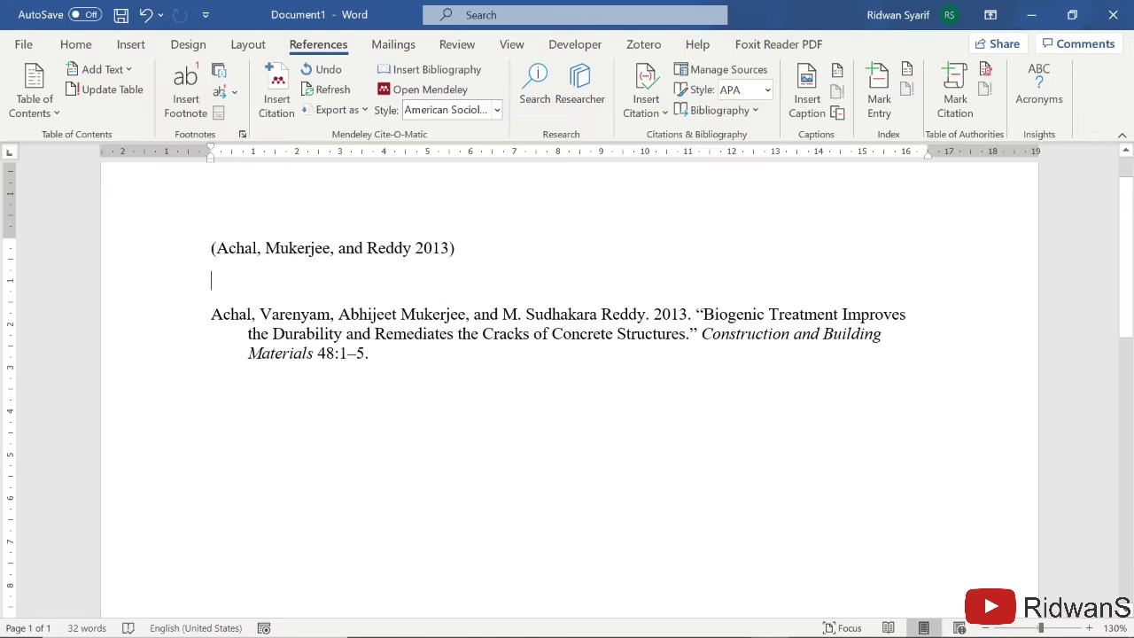
# - Examine the three-author in-text citation and the available Mendeley citation styles, keeping American Sociological Association selected
pyautogui.click(211, 248)
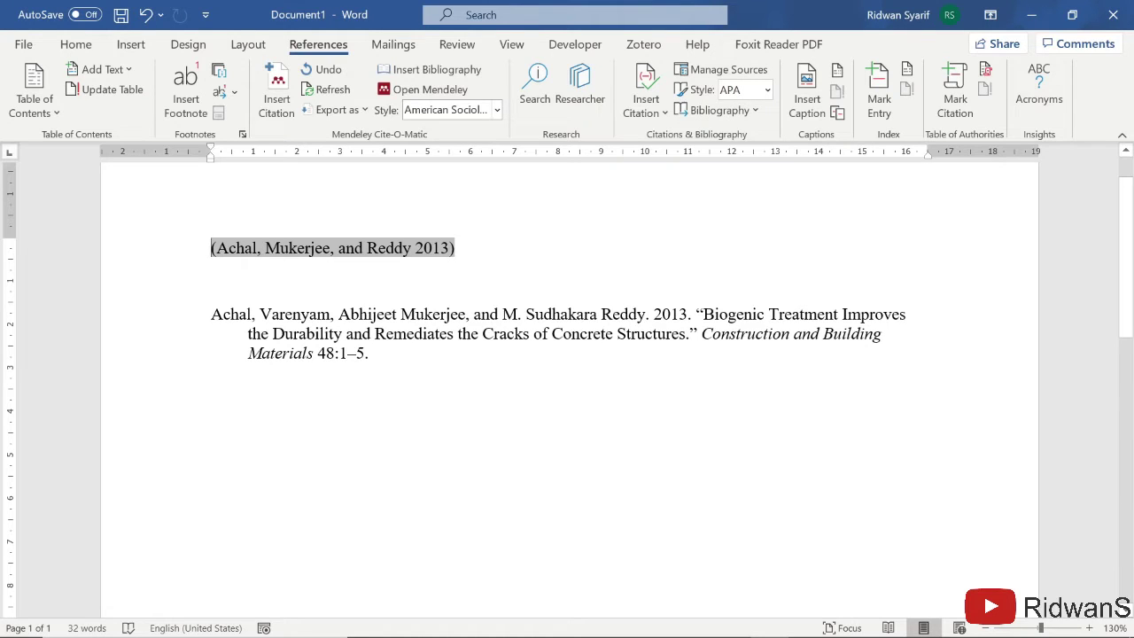
pyautogui.moveTo(216, 248); pyautogui.dragTo(439, 248)
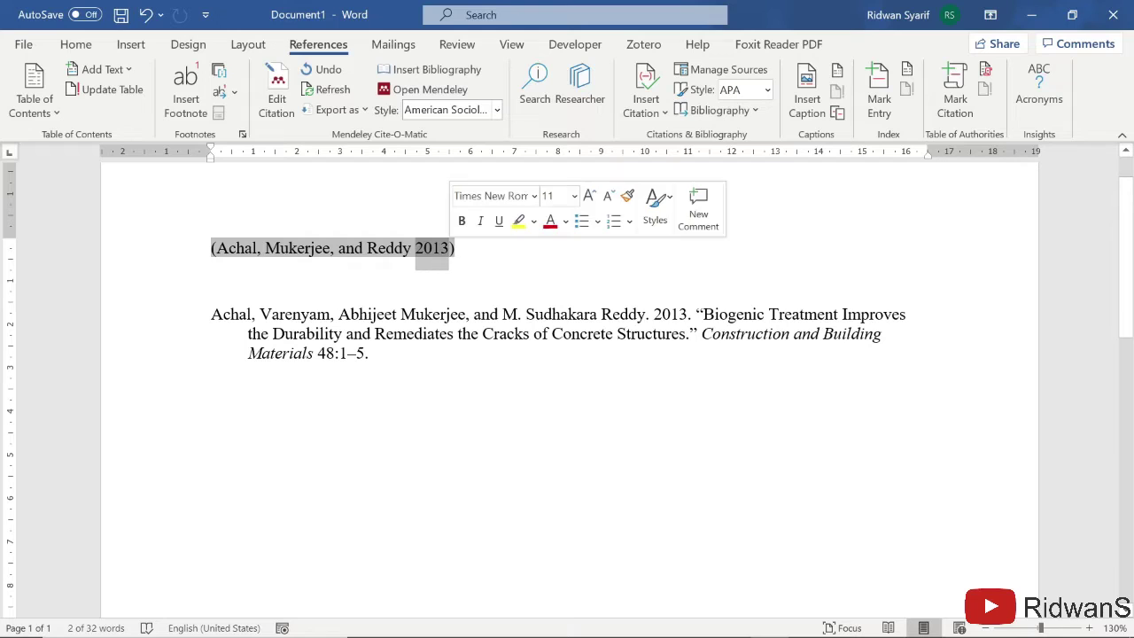
pyautogui.click(456, 251)
pyautogui.scroll(-1, 567, 354)
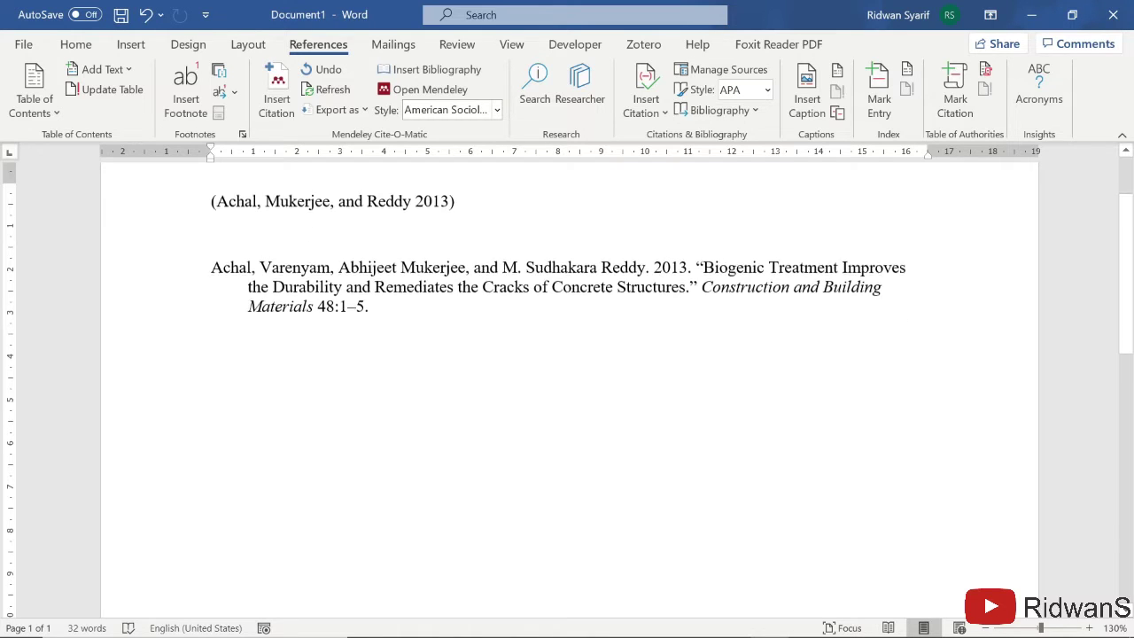
pyautogui.scroll(2, 567, 354)
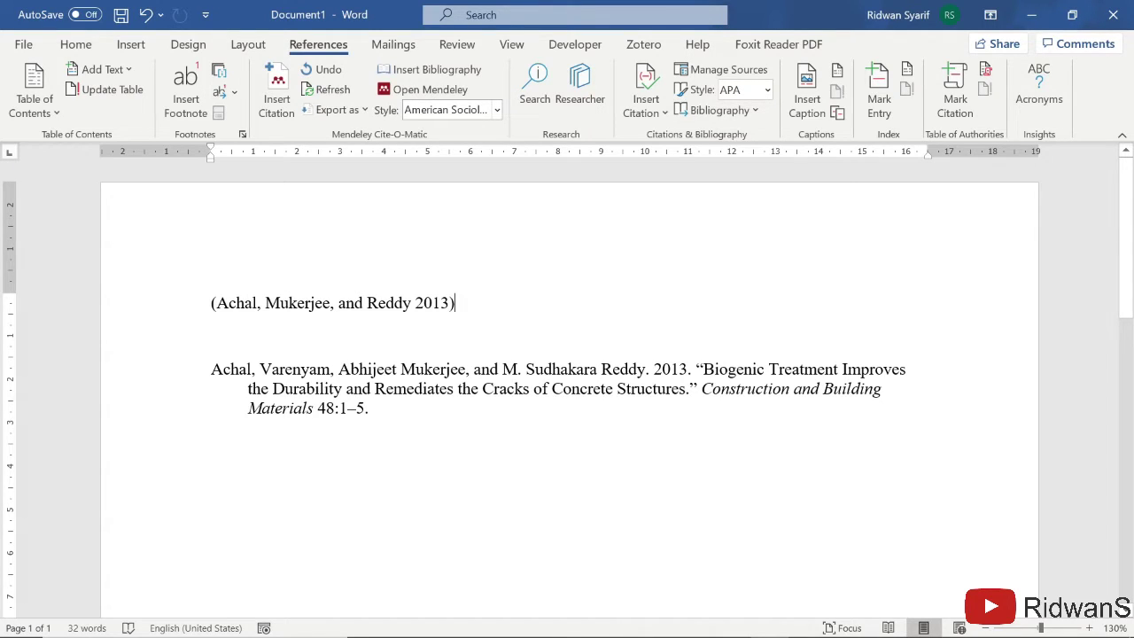
pyautogui.click(484, 111)
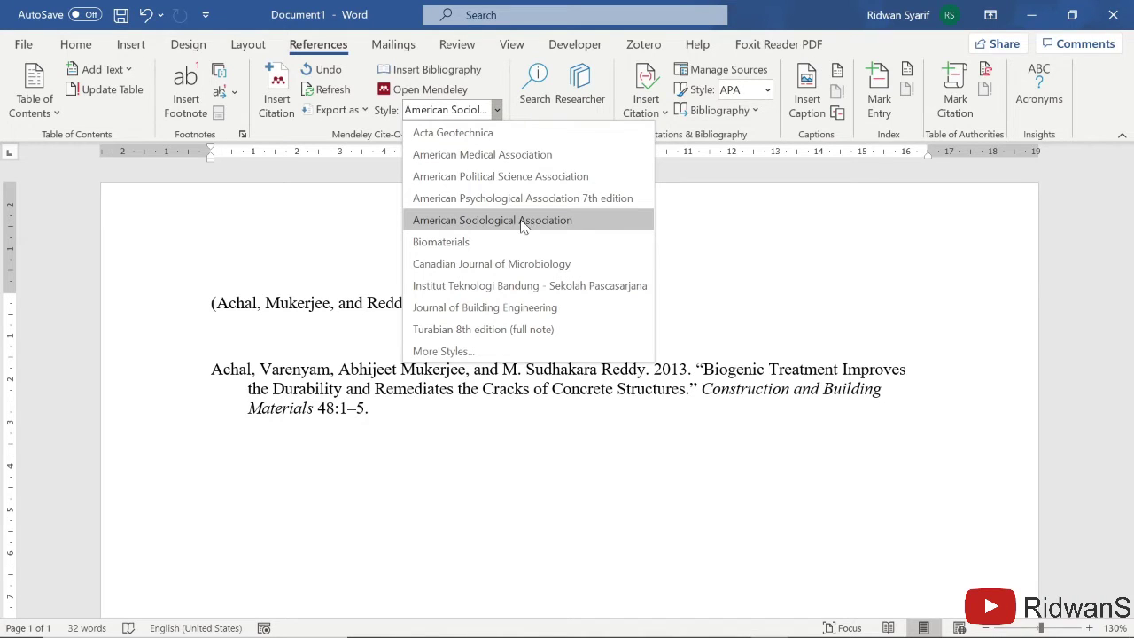
pyautogui.click(478, 228)
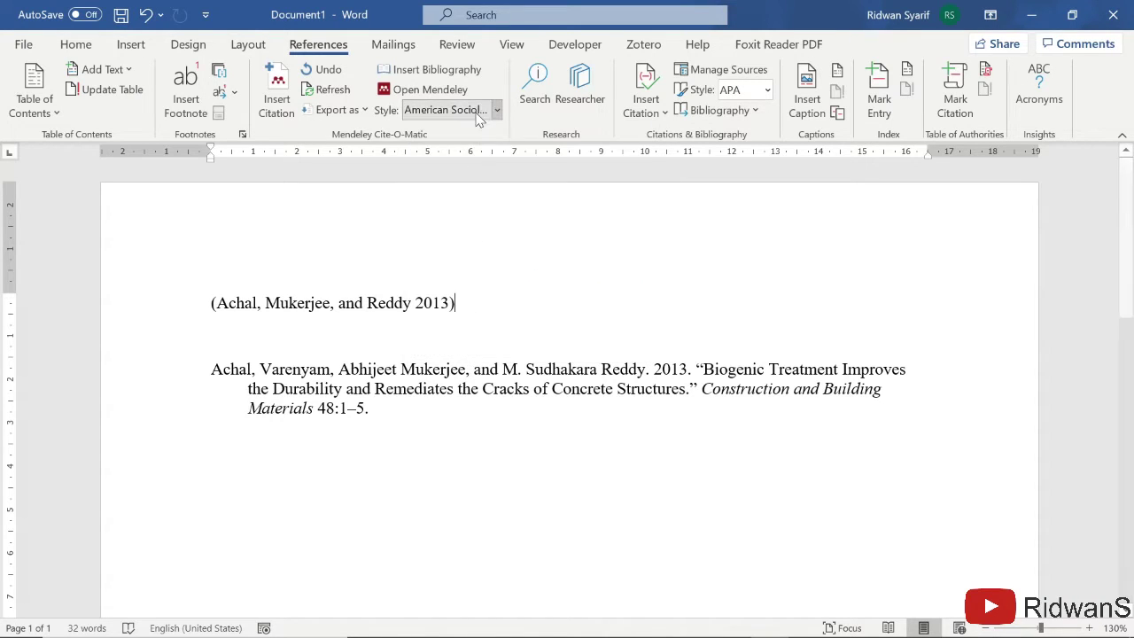
pyautogui.click(497, 110)
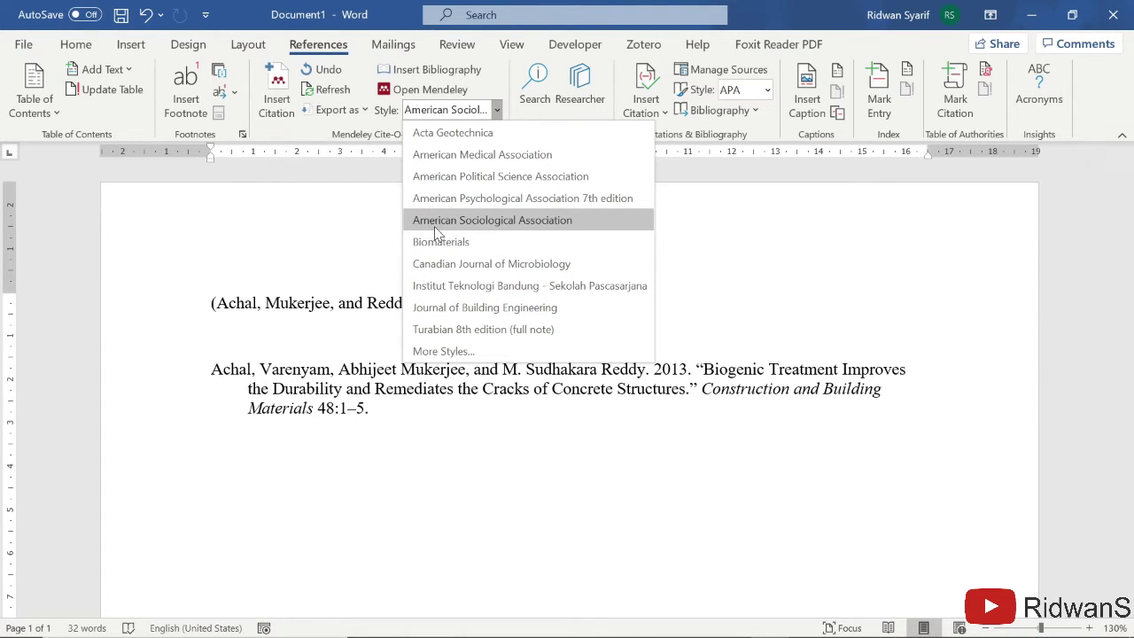
pyautogui.click(558, 223)
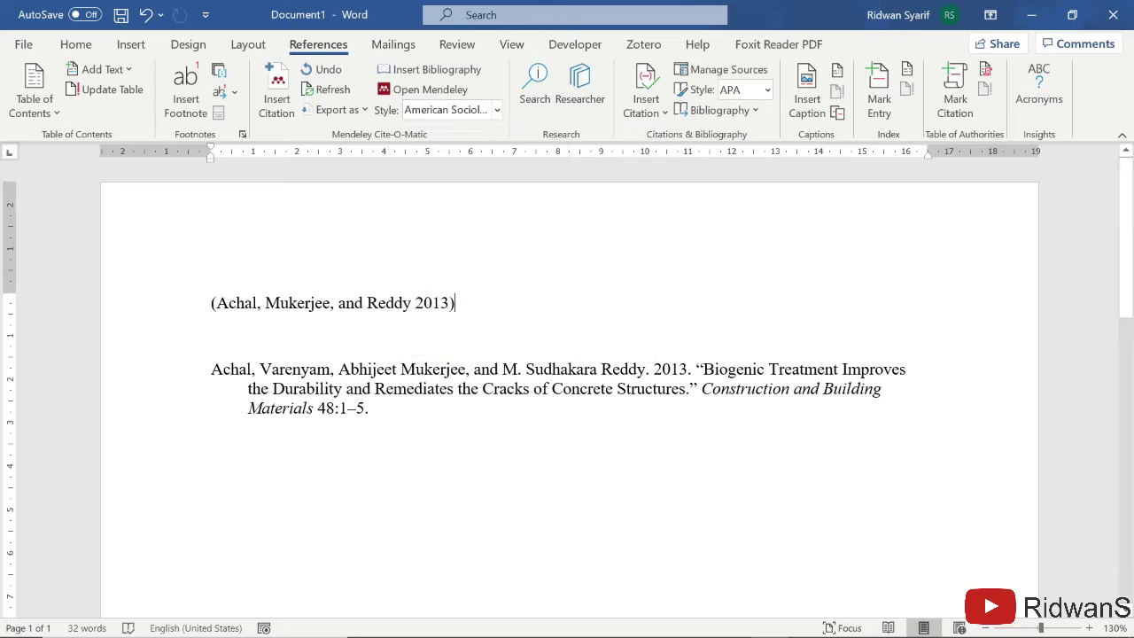
# - Switch to Mendeley Desktop and open the Citation Styles dialog for more styles
pyautogui.moveTo(805, 631)
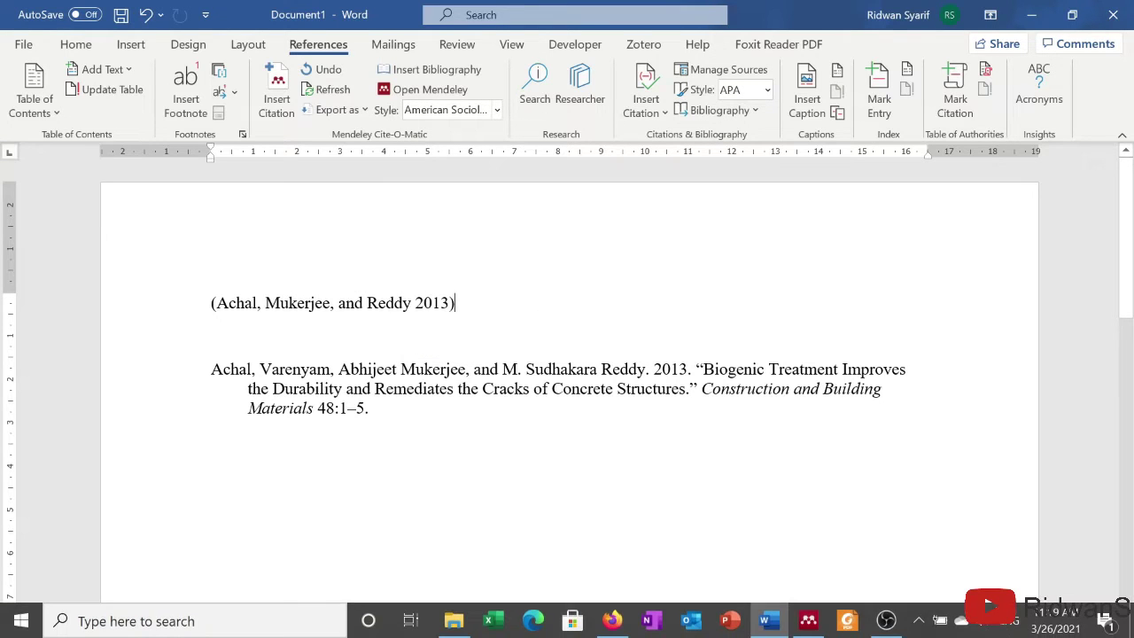
pyautogui.click(808, 622)
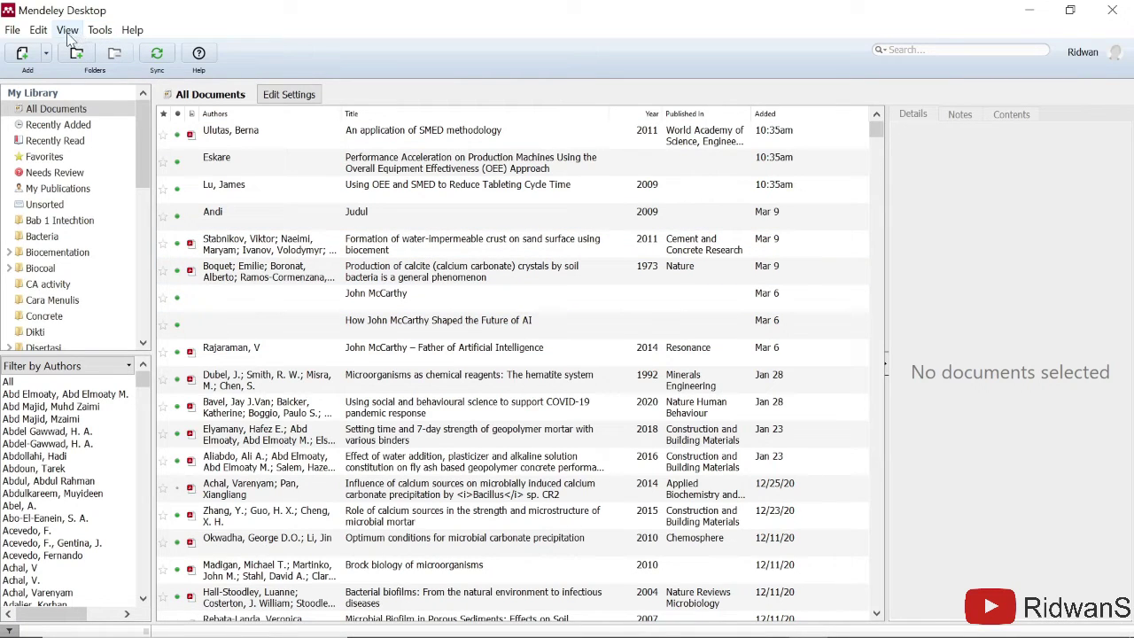
pyautogui.click(69, 32)
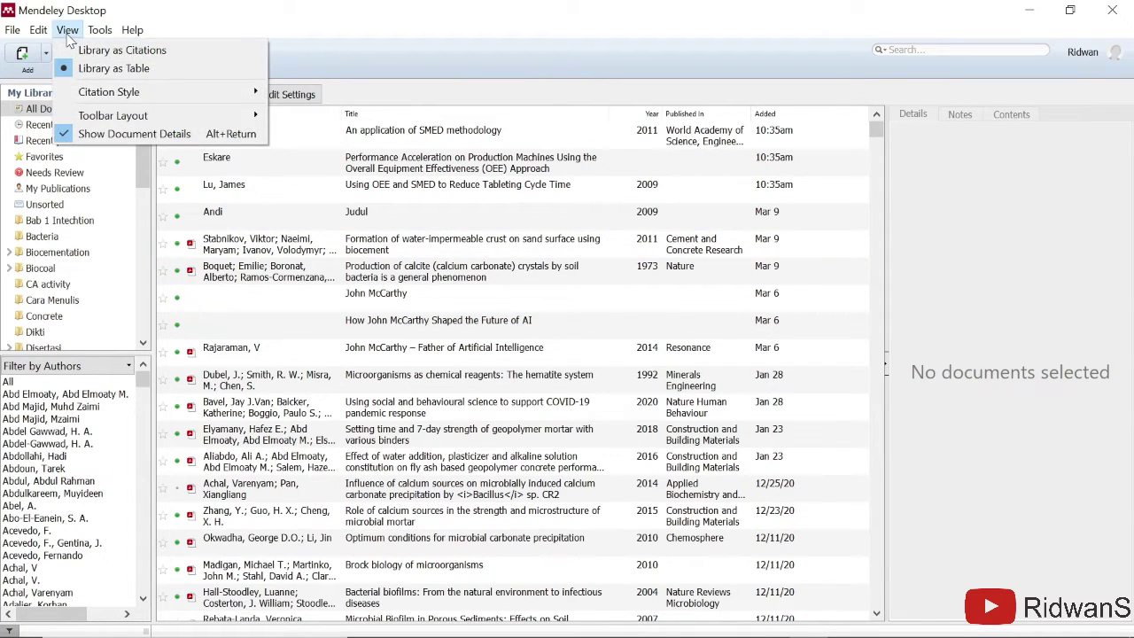
pyautogui.moveTo(106, 92)
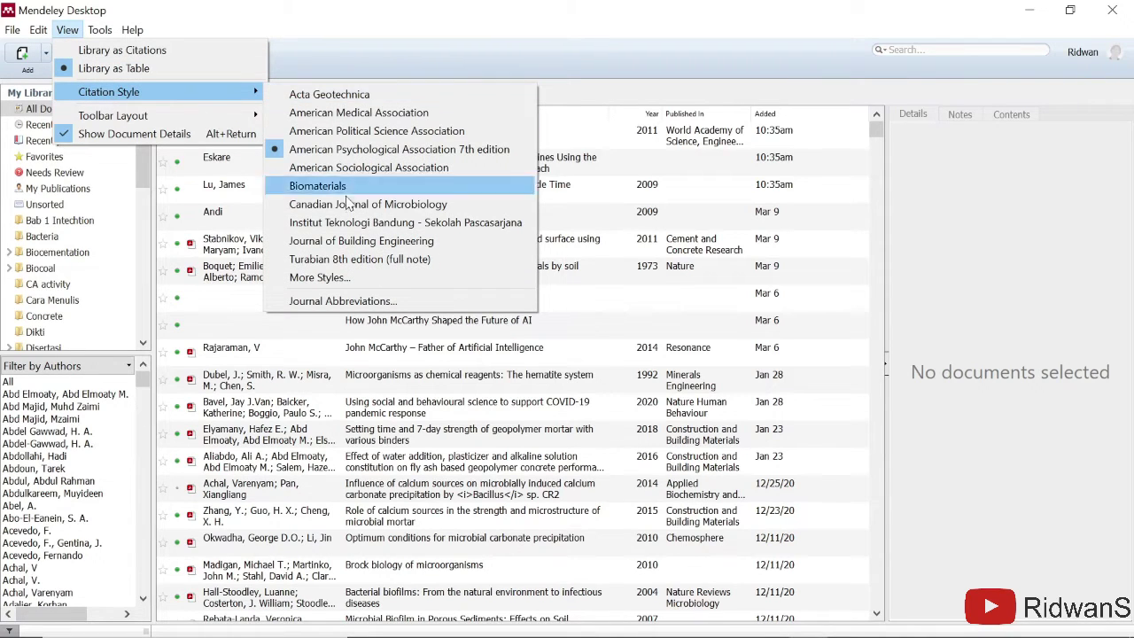
pyautogui.click(332, 282)
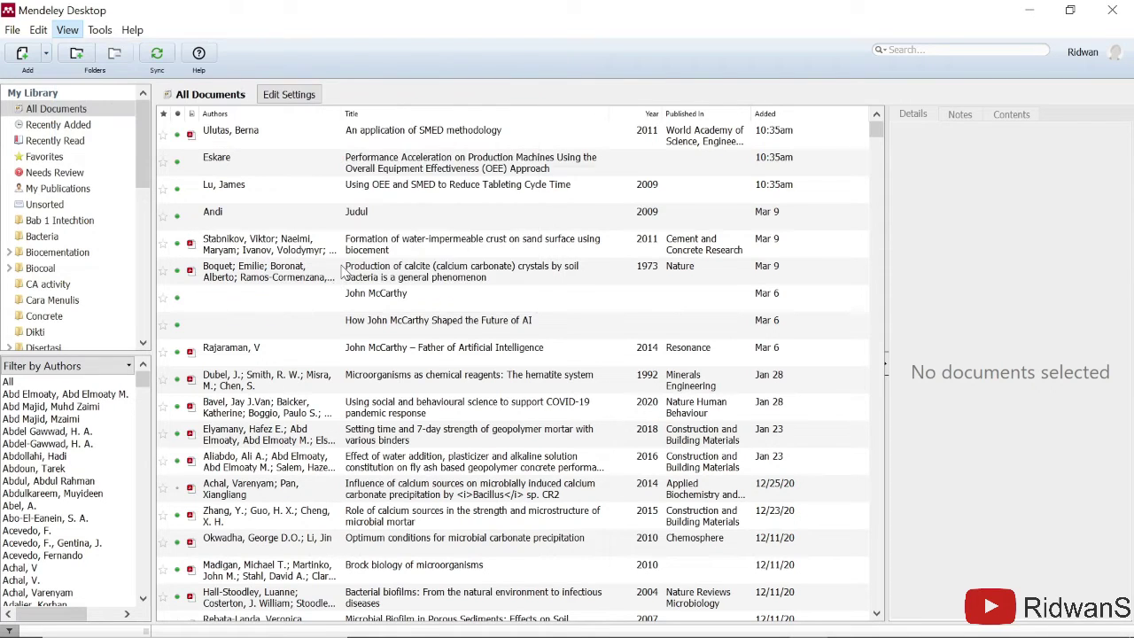
pyautogui.moveTo(583, 173); pyautogui.dragTo(571, 134)
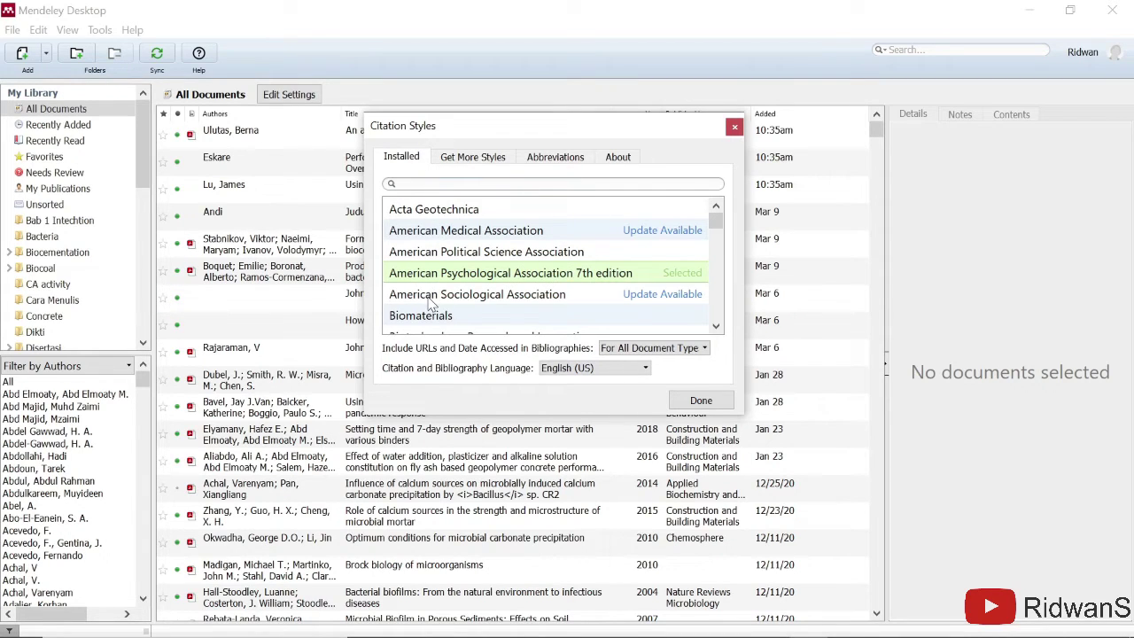
# - Open the installed American Sociological Association style for editing in the web-based CSL editor
pyautogui.click(431, 302)
pyautogui.scroll(-1, 489, 254)
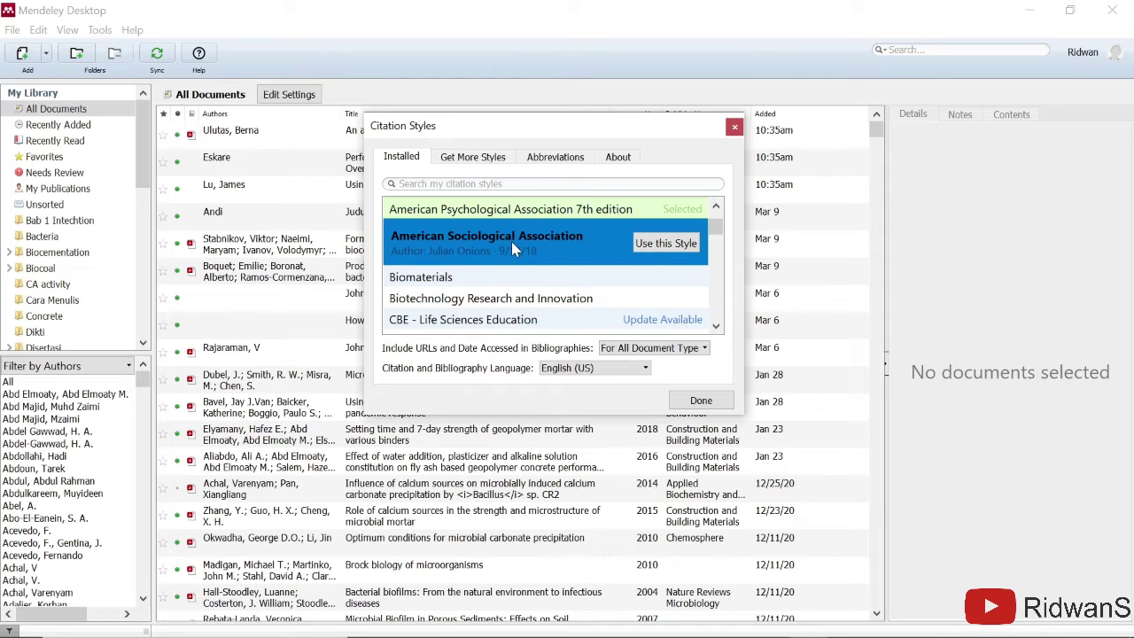
pyautogui.rightClick(516, 239)
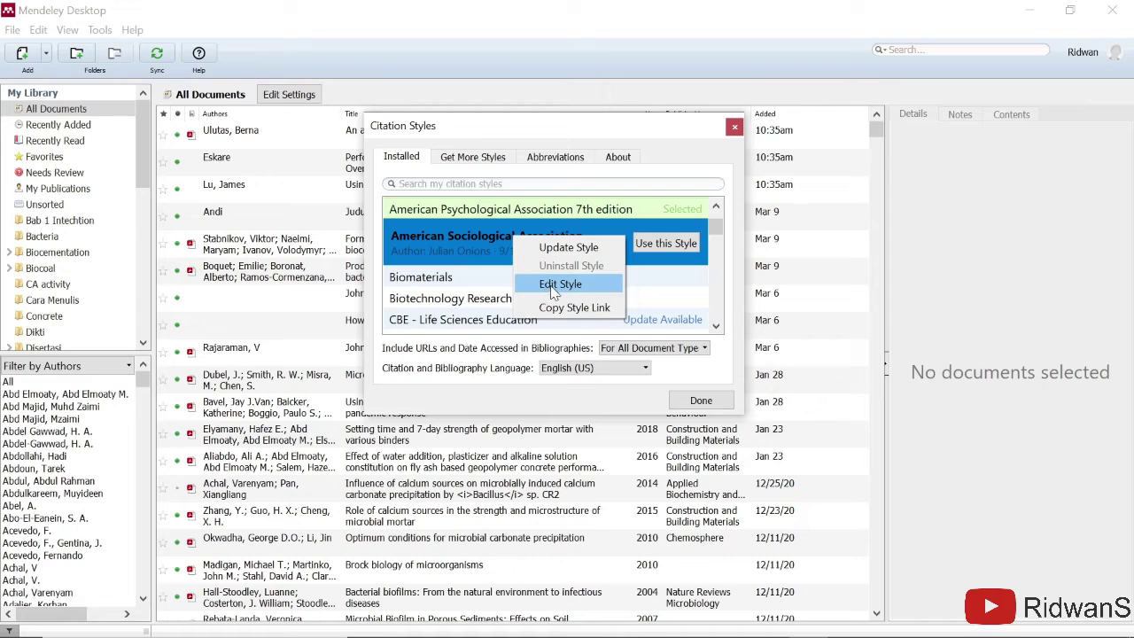
pyautogui.click(585, 291)
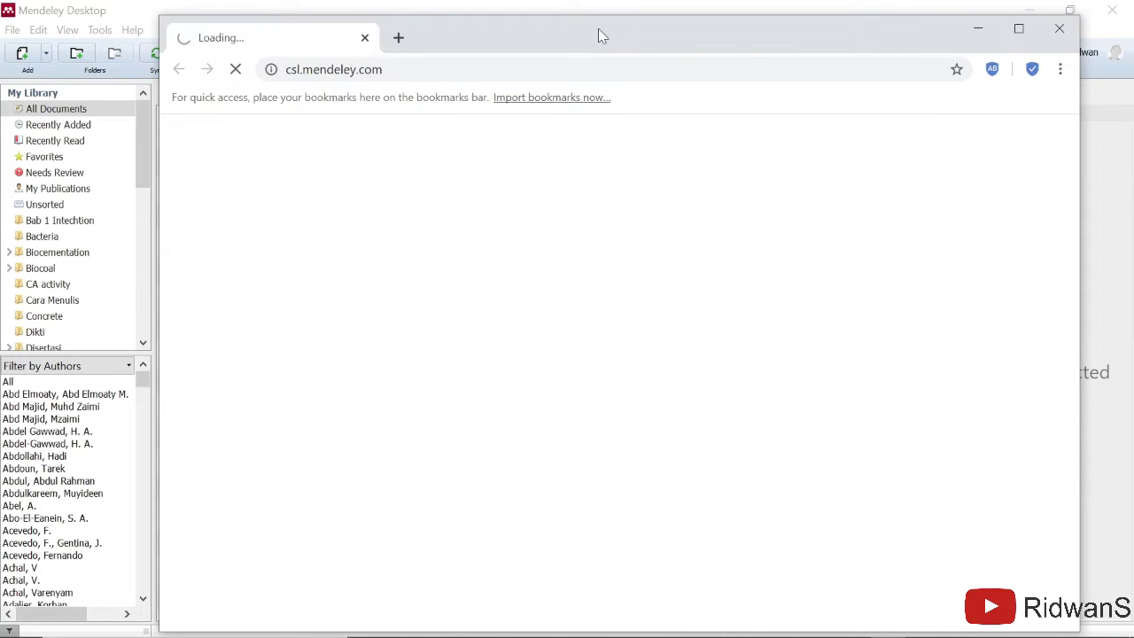
# - Sign in to Mendeley through the Elsevier page by entering the account password
pyautogui.moveTo(600, 36); pyautogui.dragTo(570, 30)
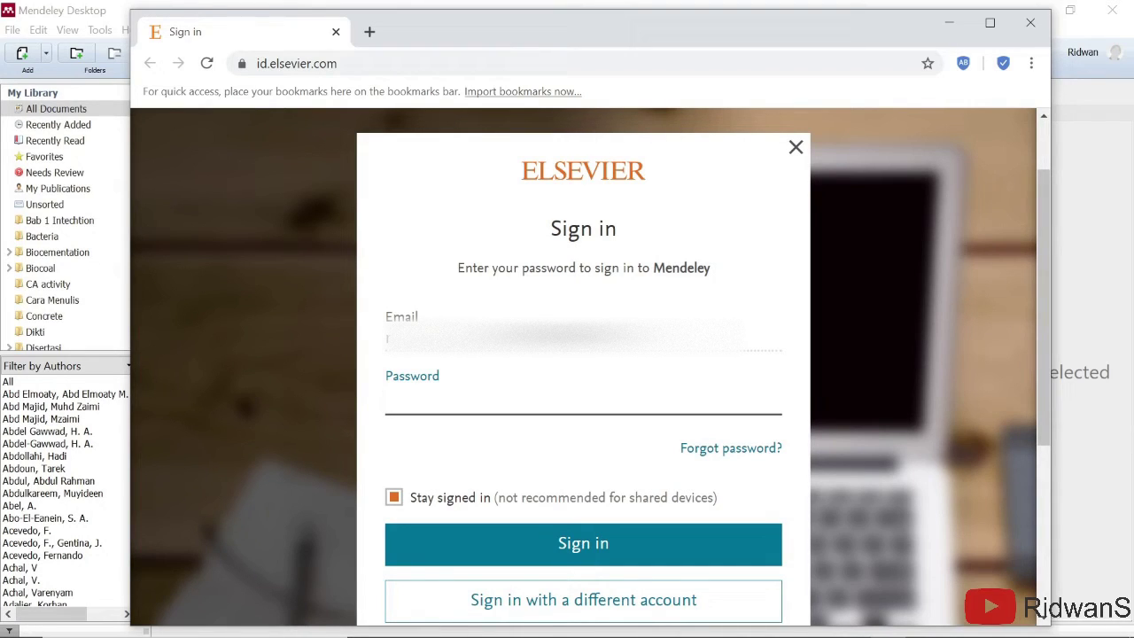
pyautogui.write('••••••••••••••')
pyautogui.click(555, 562)
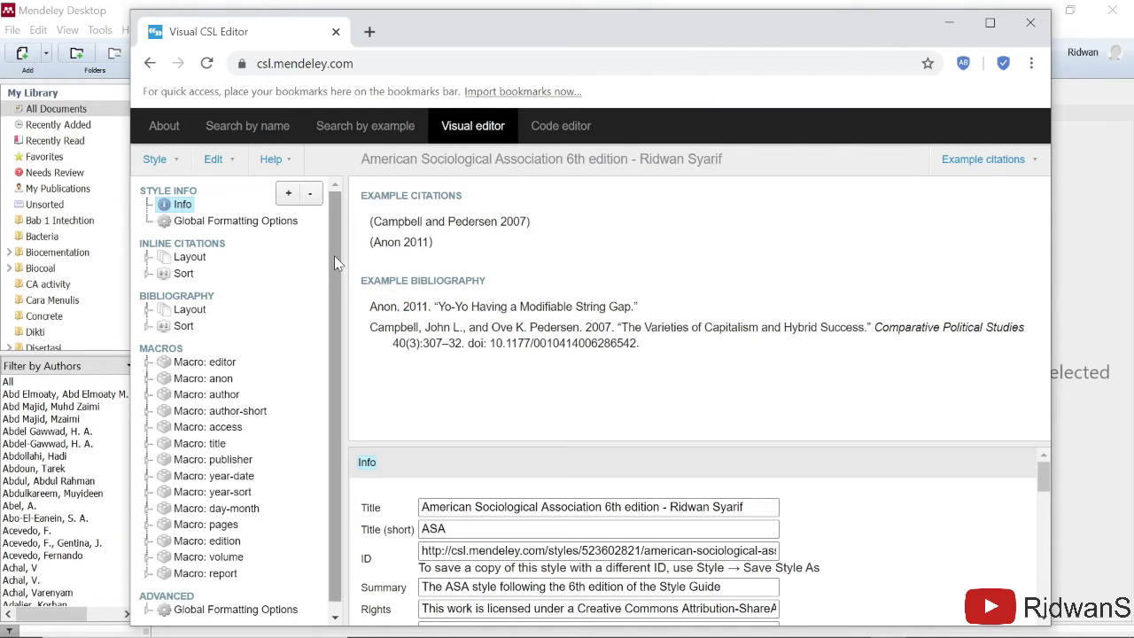
# - Open the Inline Citations settings, maximize the browser window and enlarge the settings area to show the et-al options
pyautogui.click(186, 245)
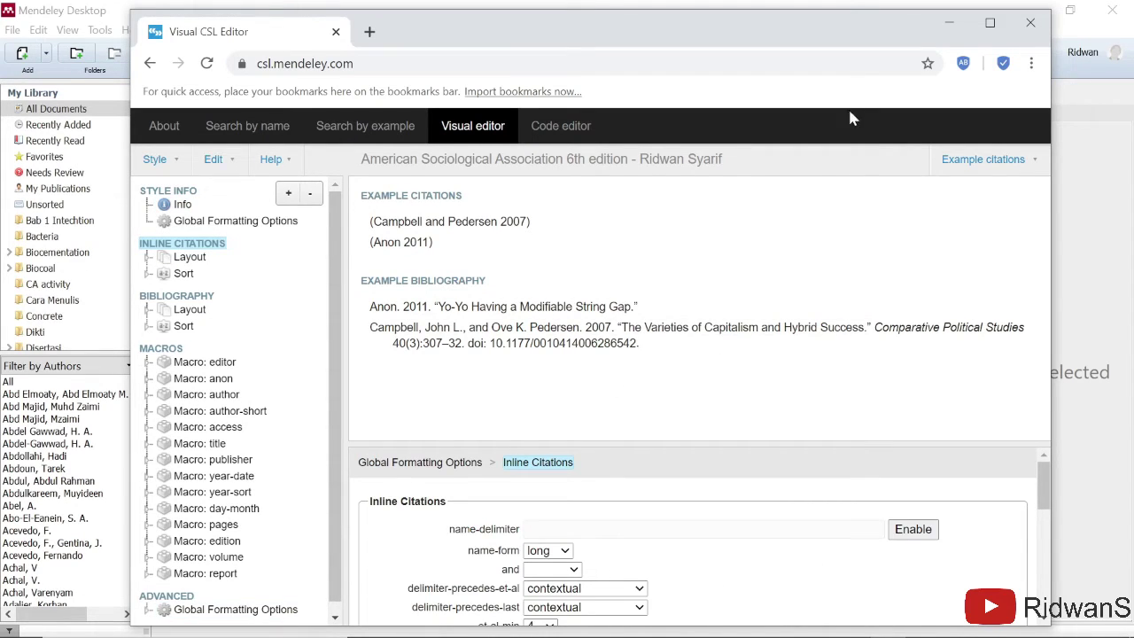
pyautogui.click(989, 22)
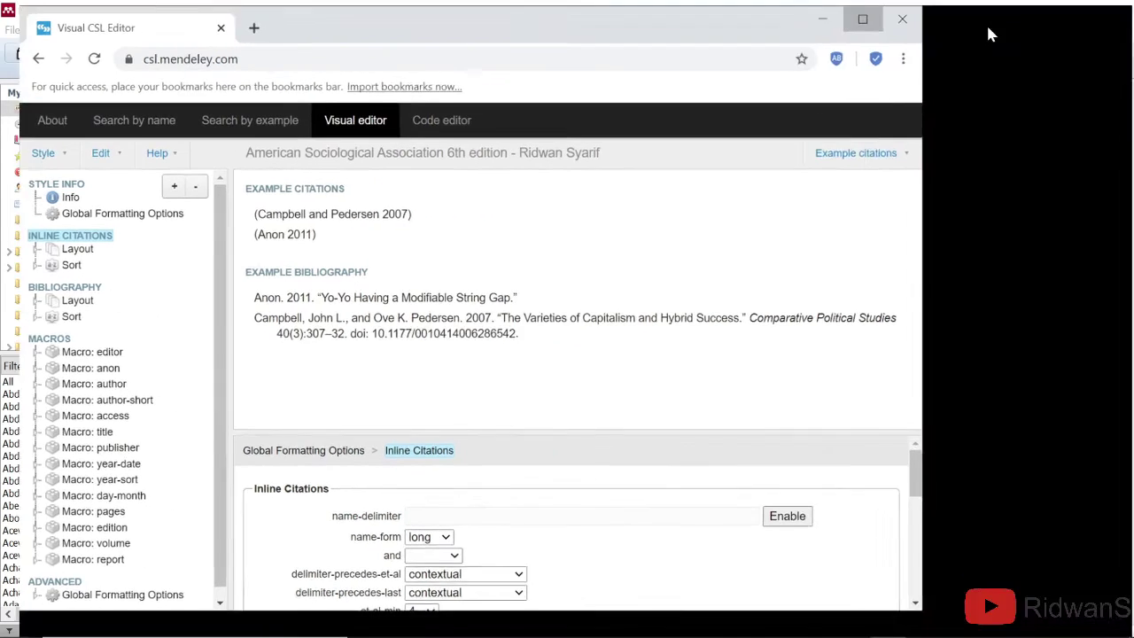
pyautogui.scroll(-1, 499, 509)
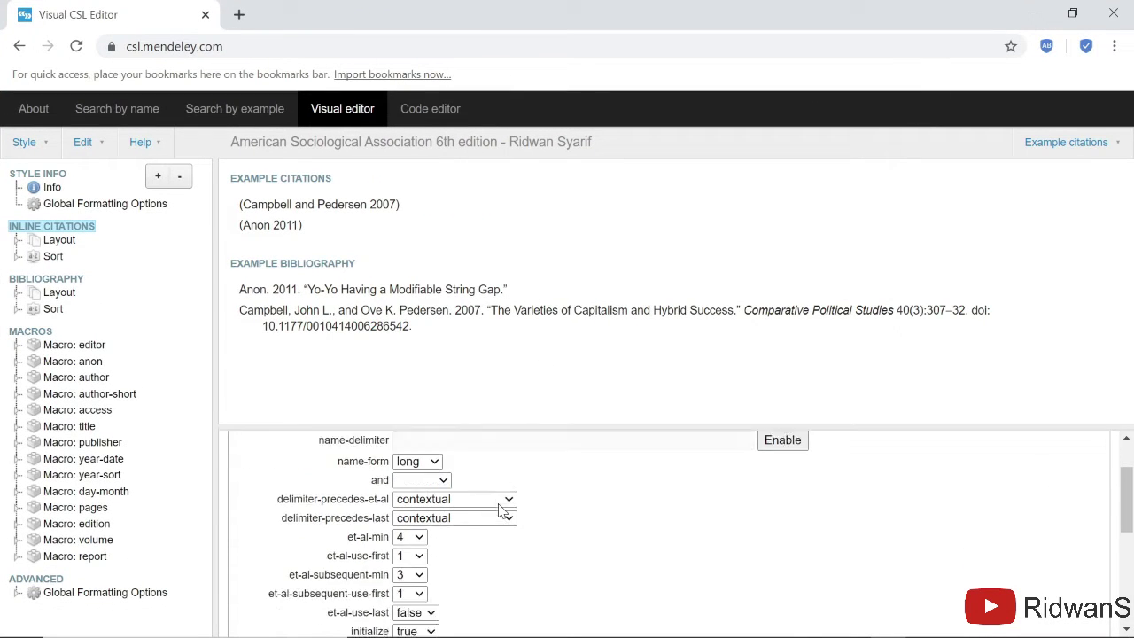
pyautogui.scroll(1, 457, 494)
pyautogui.moveTo(447, 427); pyautogui.dragTo(504, 321)
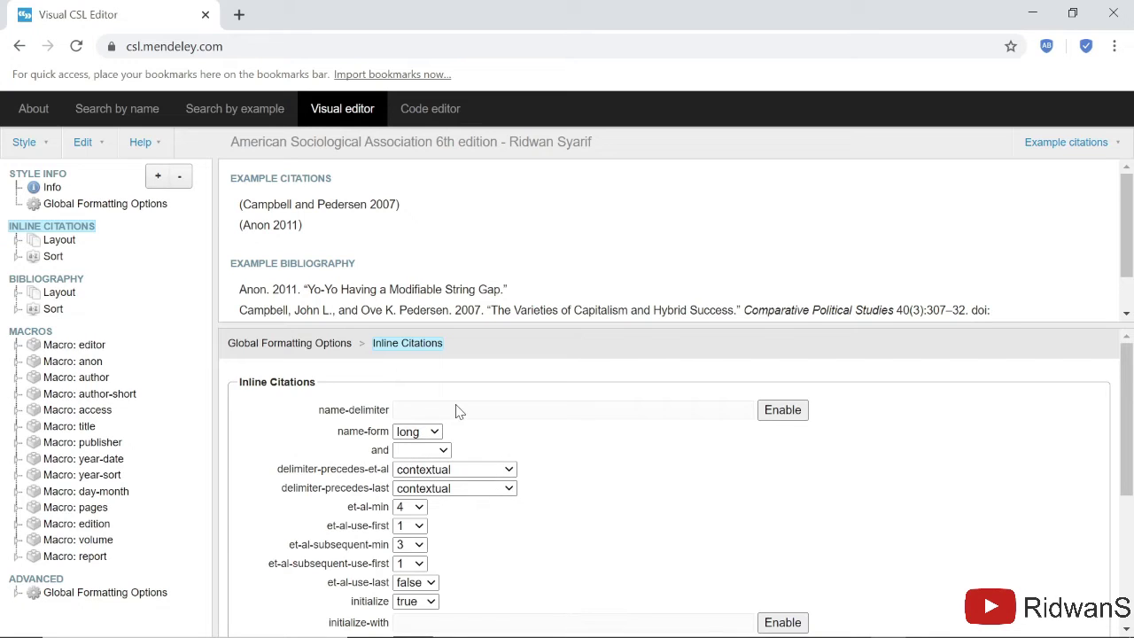
pyautogui.scroll(-1, 451, 416)
pyautogui.scroll(1, 442, 420)
pyautogui.scroll(-1, 420, 450)
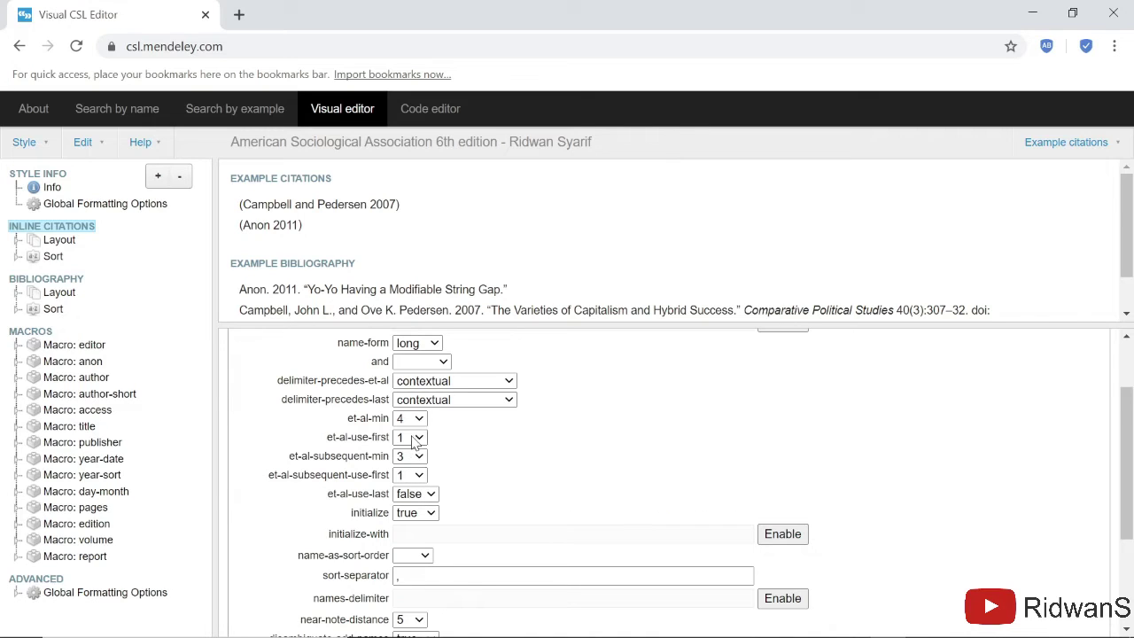
# - Set the inline citations' et-al-min to 3, et-al-subsequent-min to 0 and et-al-subsequent-use-first to 0
pyautogui.click(418, 420)
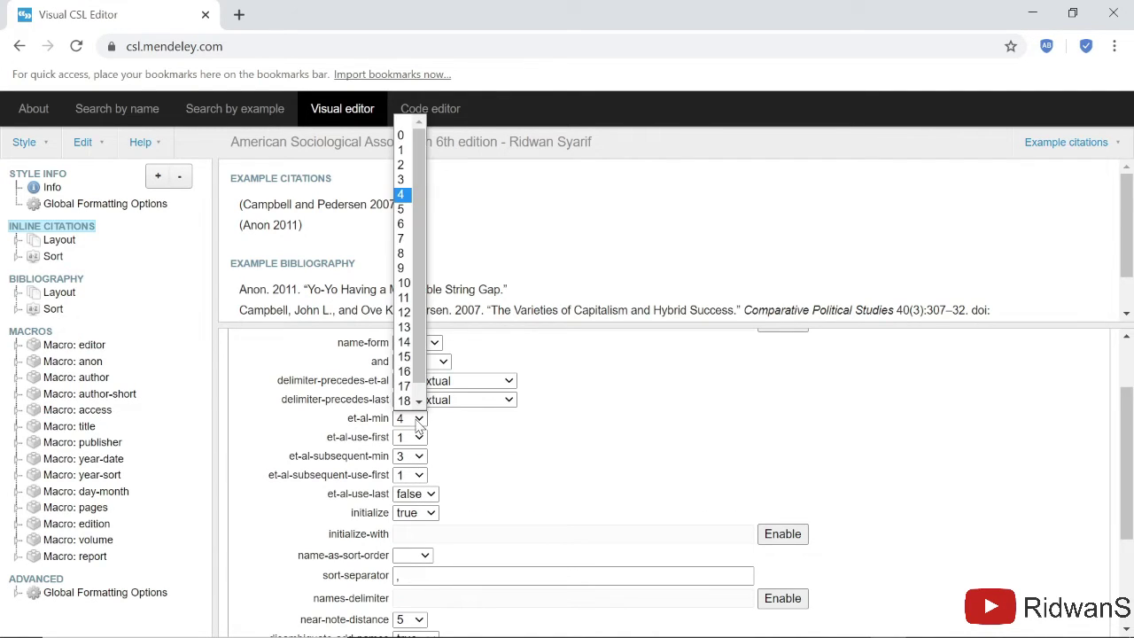
pyautogui.click(418, 423)
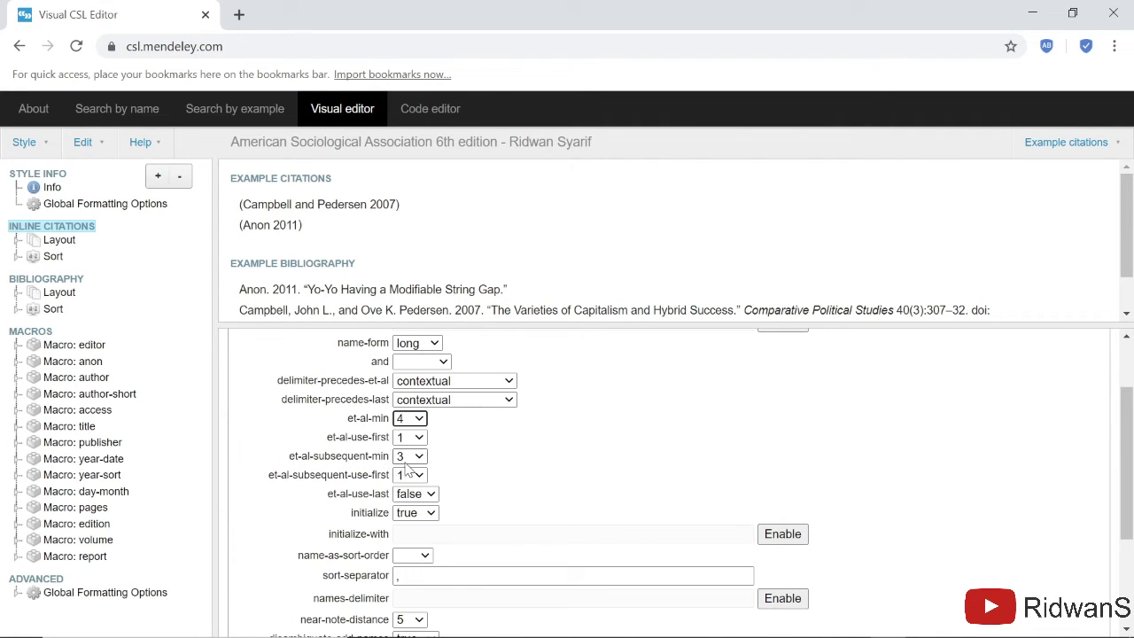
pyautogui.moveTo(410, 467)
pyautogui.click(410, 419)
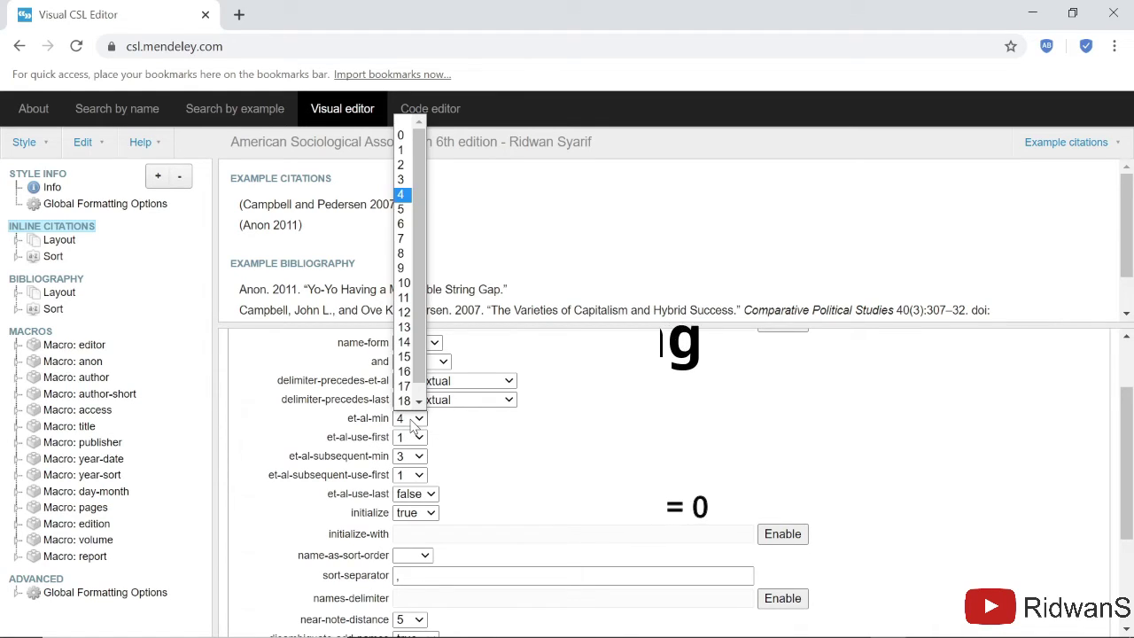
pyautogui.click(402, 167)
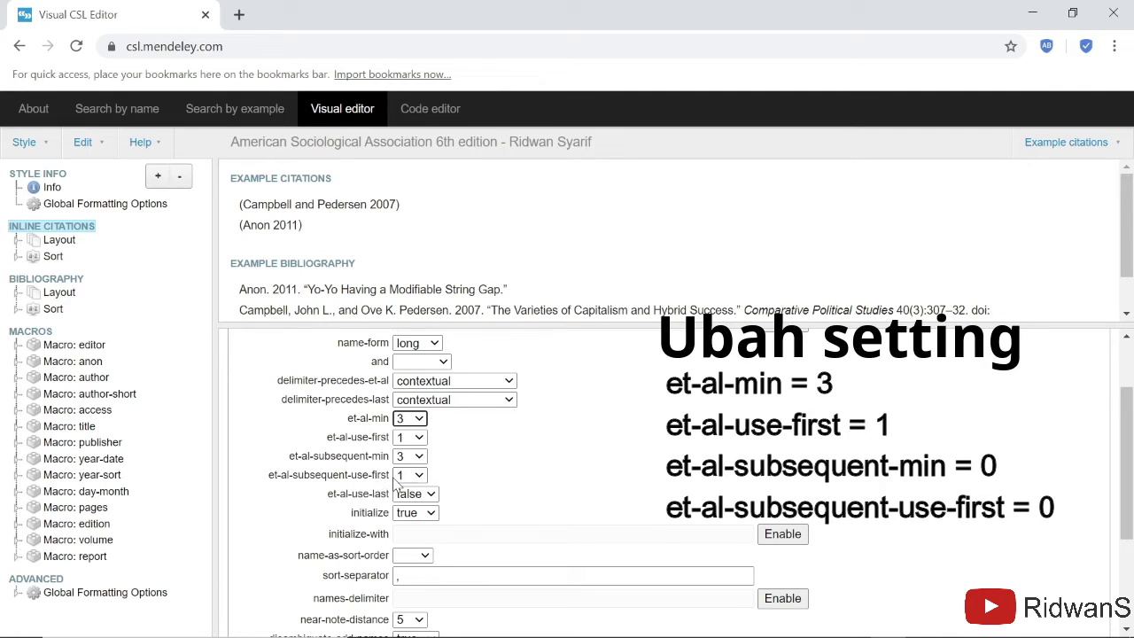
pyautogui.click(419, 457)
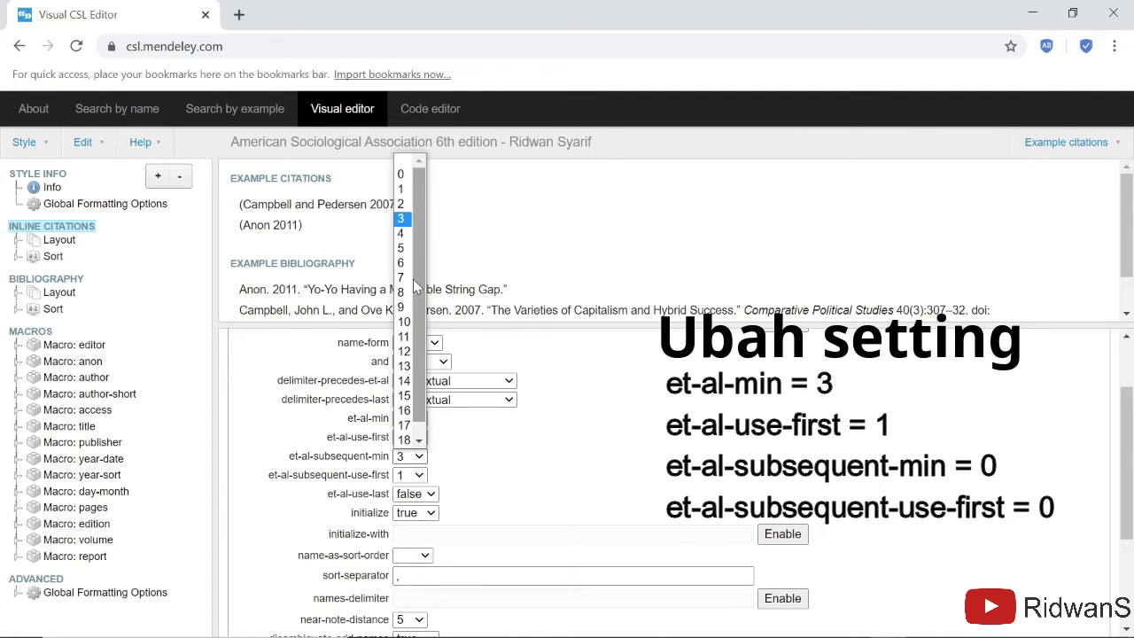
pyautogui.click(403, 174)
pyautogui.click(412, 474)
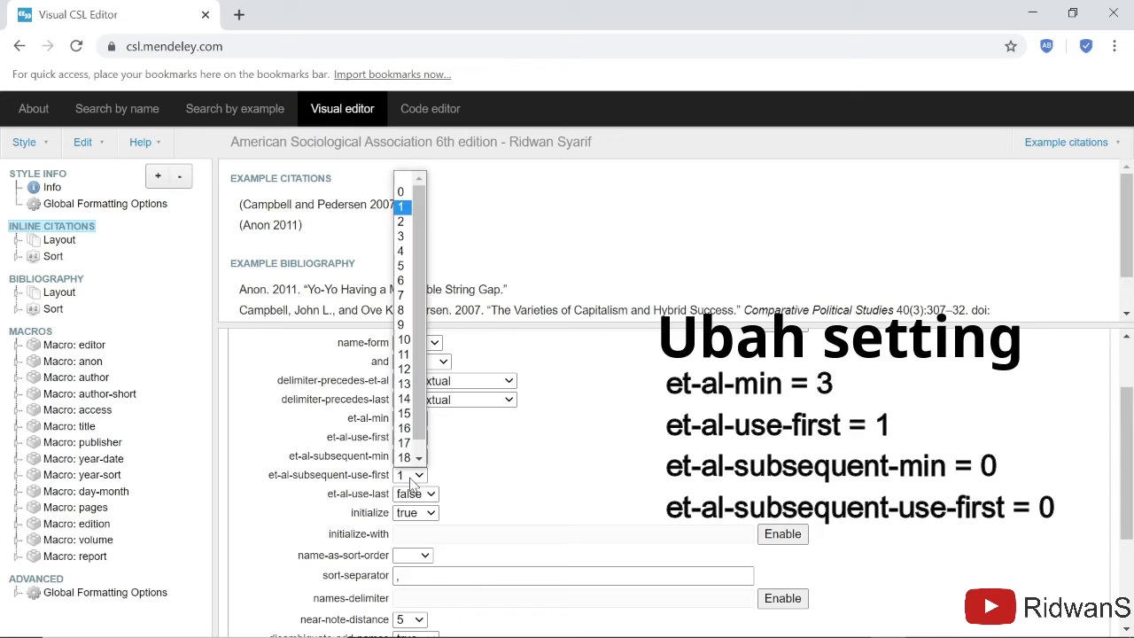
pyautogui.click(403, 196)
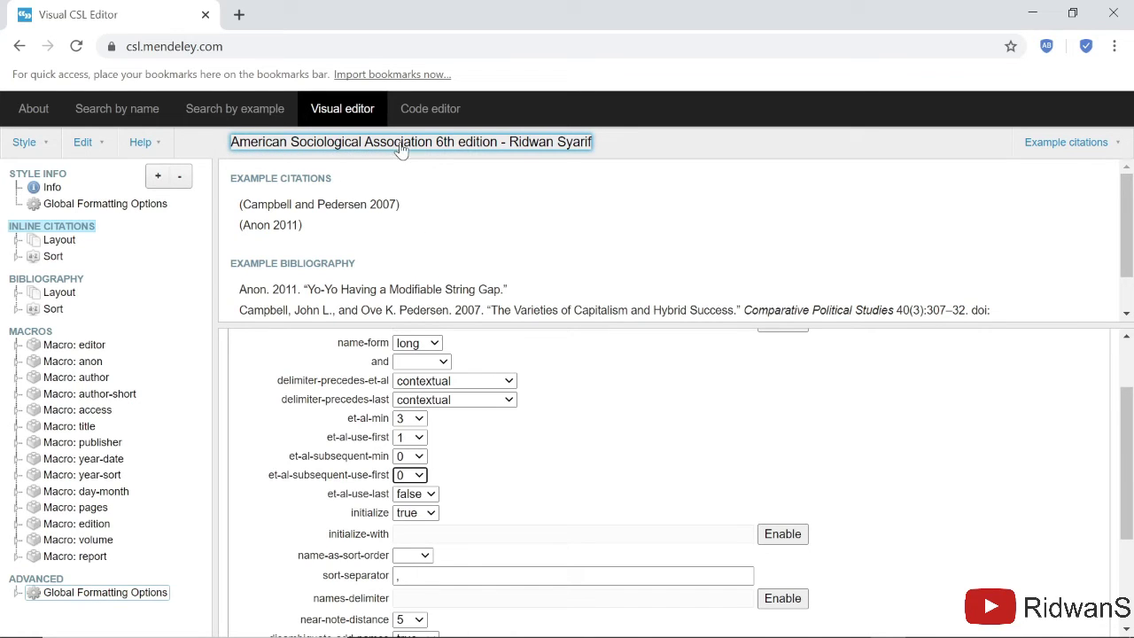
# - Open the citation style's title for editing and select the author's name at its end
pyautogui.click(588, 144)
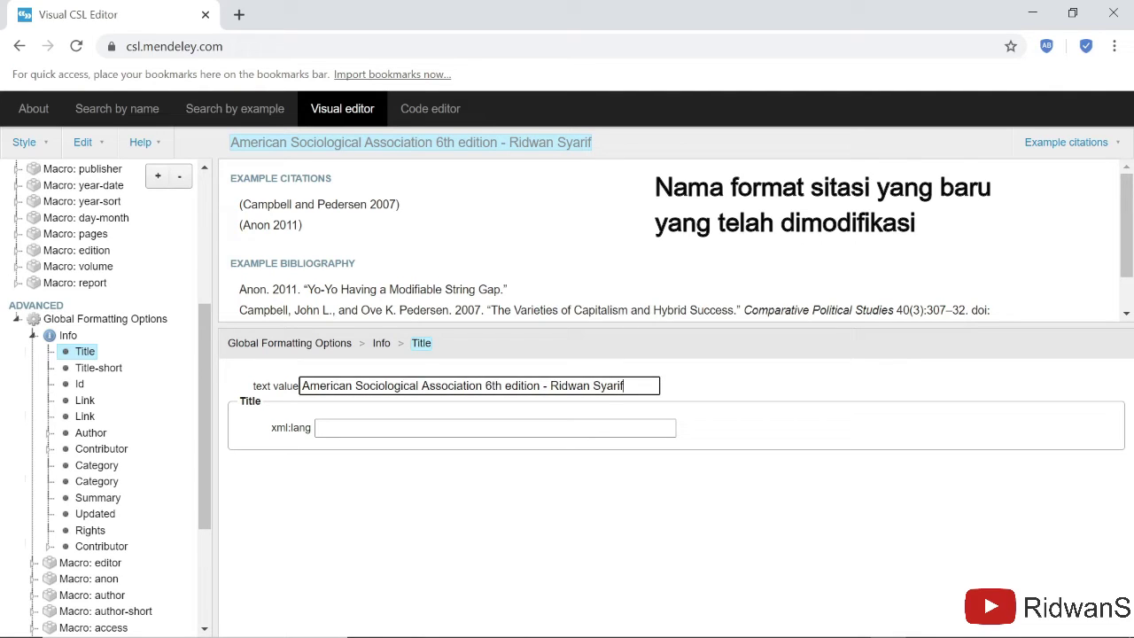
pyautogui.moveTo(550, 385); pyautogui.dragTo(624, 385)
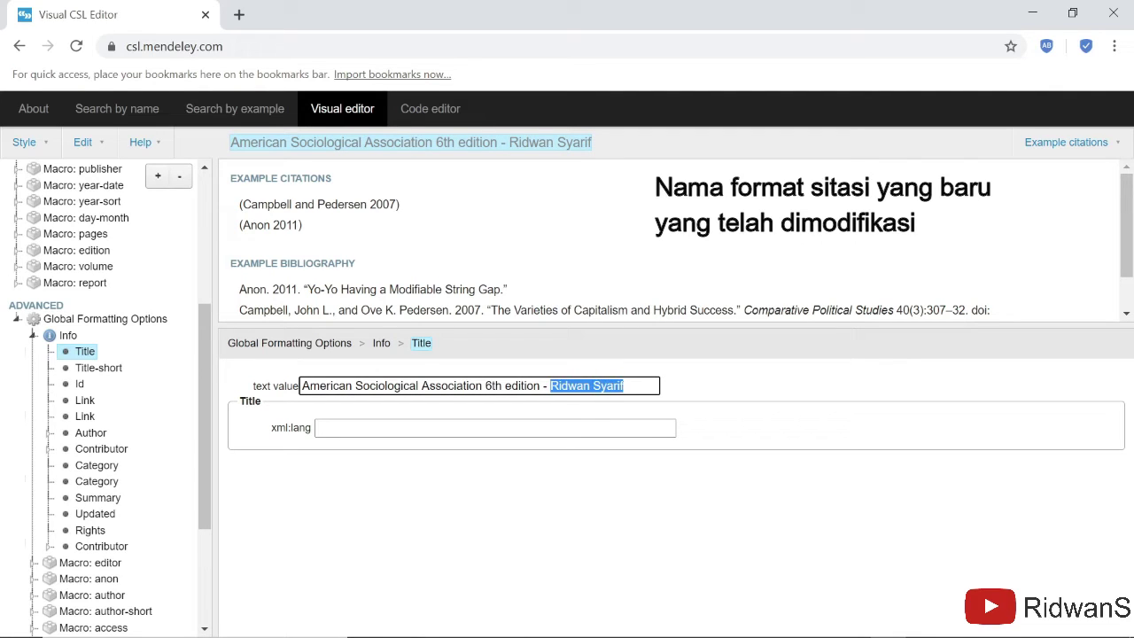
pyautogui.click(550, 385)
pyautogui.moveTo(550, 386); pyautogui.dragTo(623, 385)
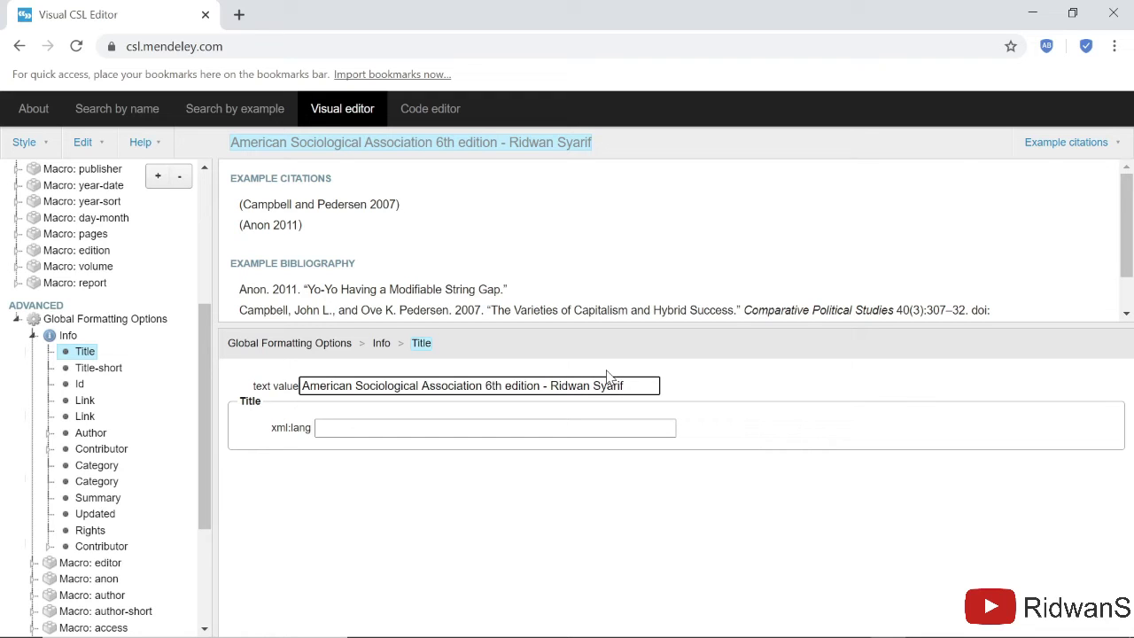
# - Save the edited style as a new style with the ID american-sociological-association-2 and open it in Mendeley Desktop
pyautogui.click(34, 147)
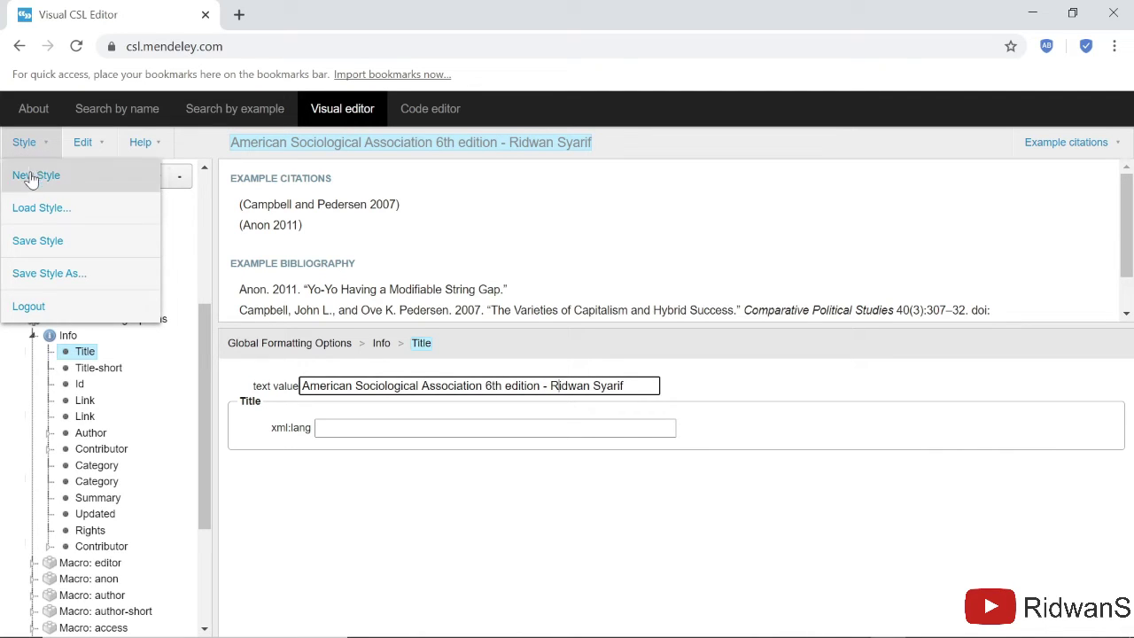
pyautogui.click(51, 276)
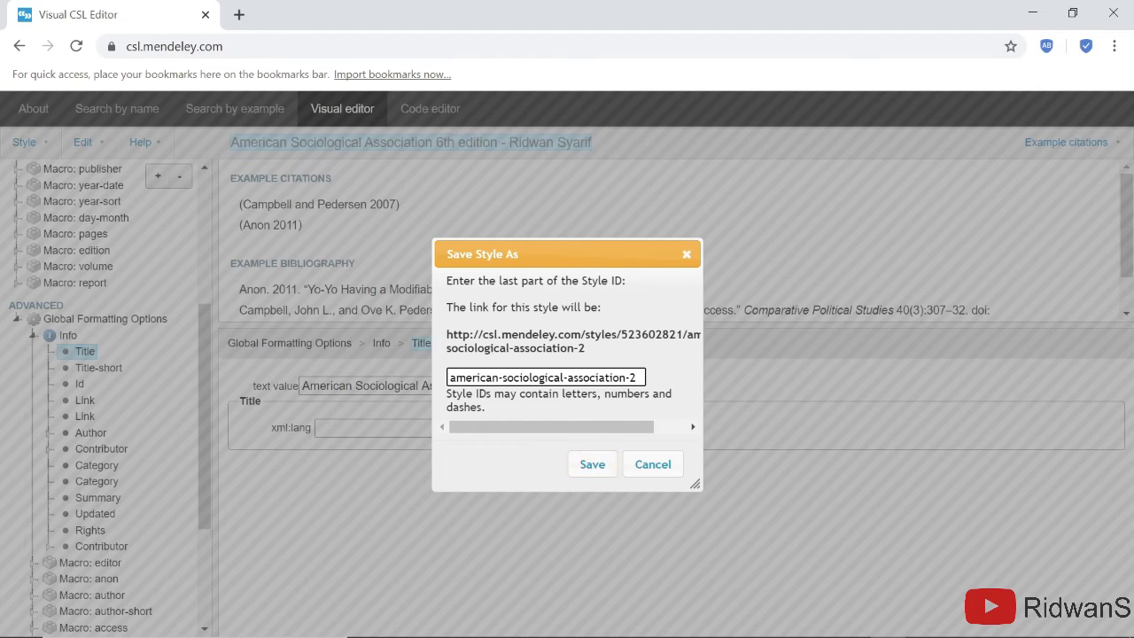
pyautogui.moveTo(582, 280); pyautogui.dragTo(624, 280)
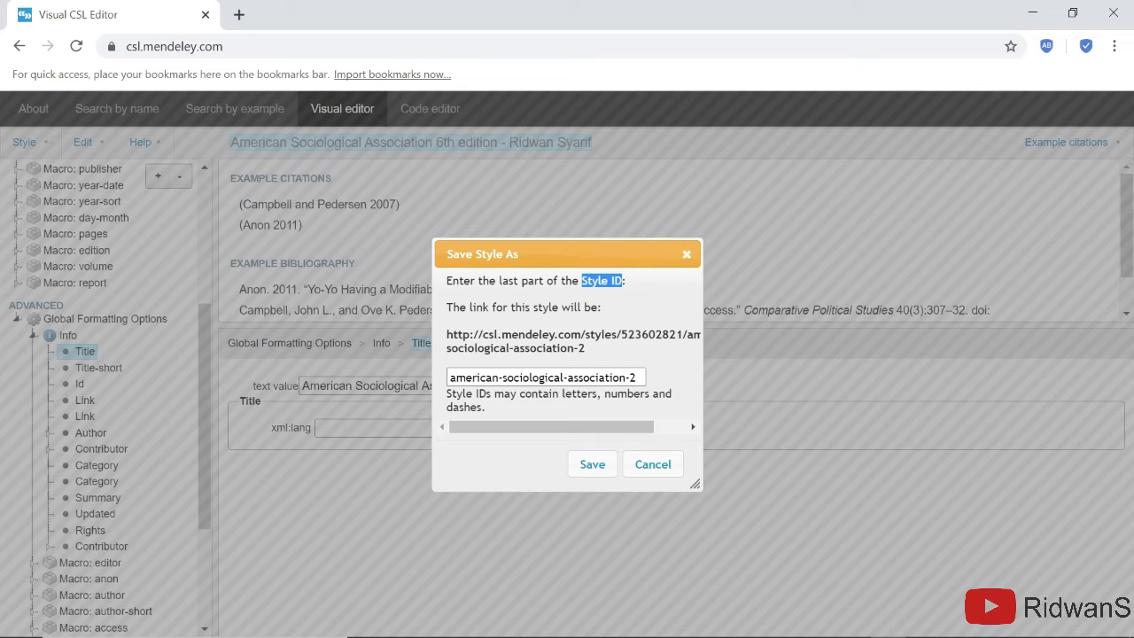
pyautogui.click(596, 472)
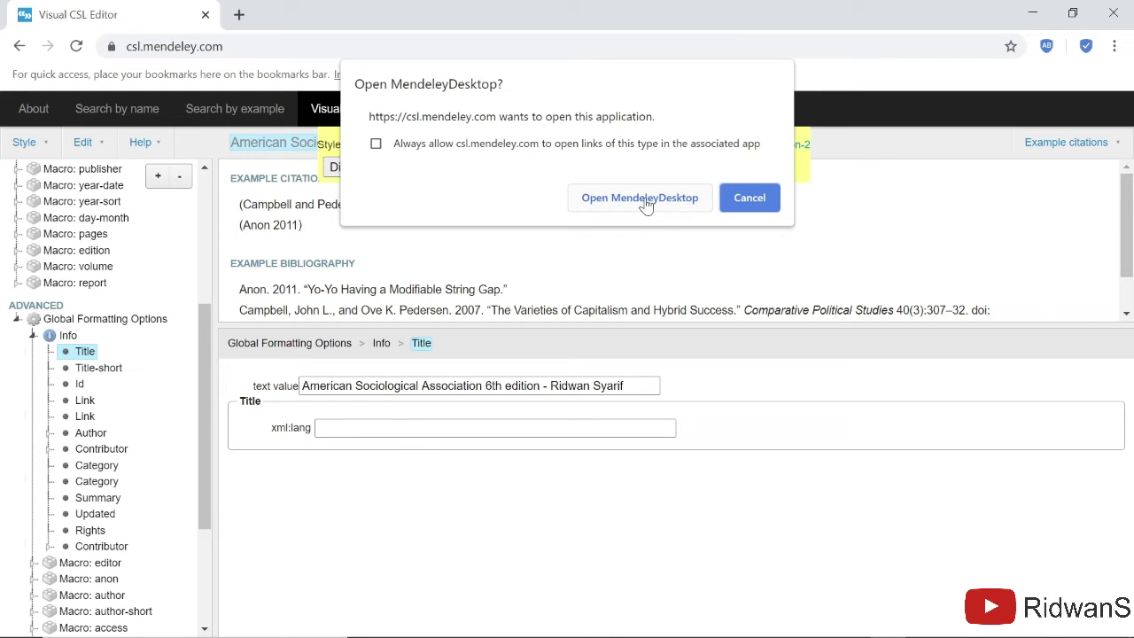
pyautogui.click(683, 203)
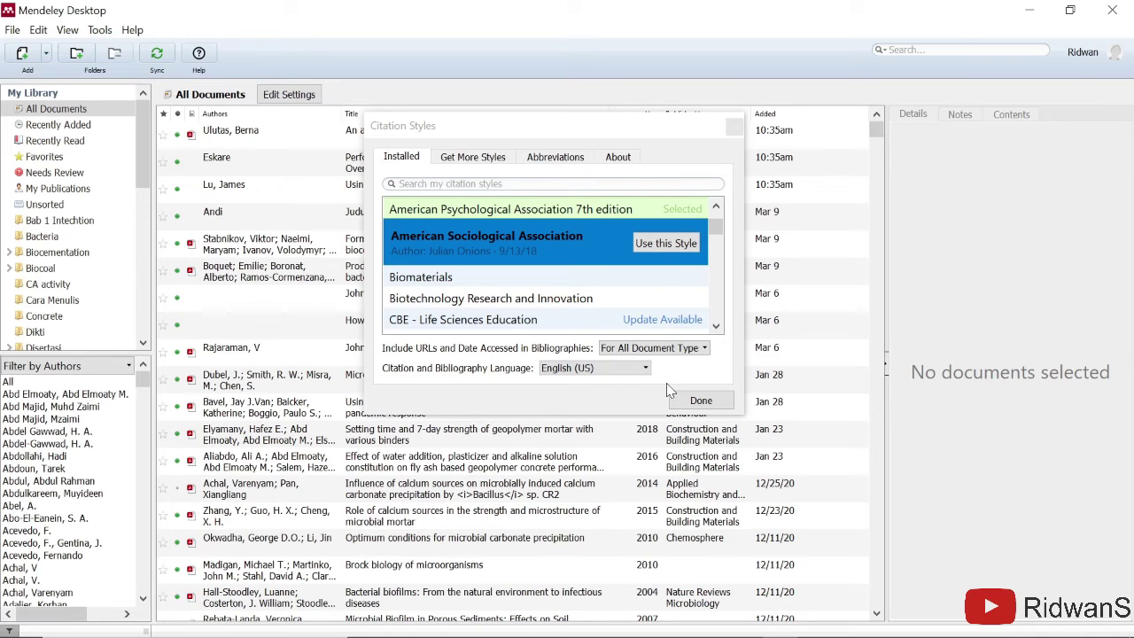
# - Compare the original and customized American Sociological Association entries, choose the customized 6th edition for use and close the citation styles dialog
pyautogui.scroll(1, 585, 297)
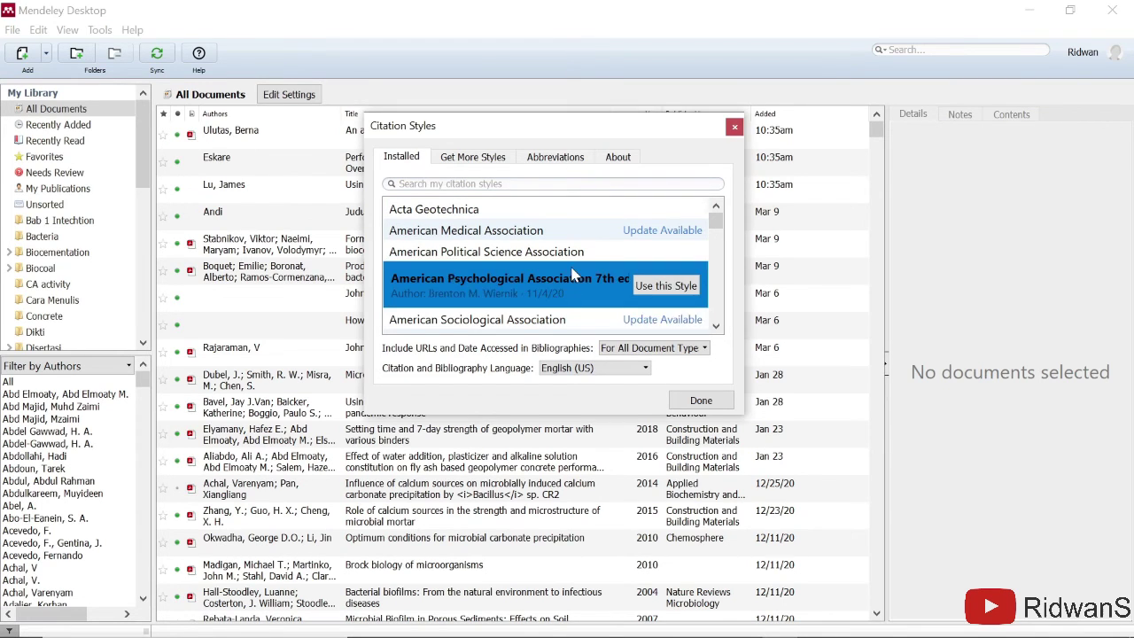
pyautogui.scroll(-1, 576, 265)
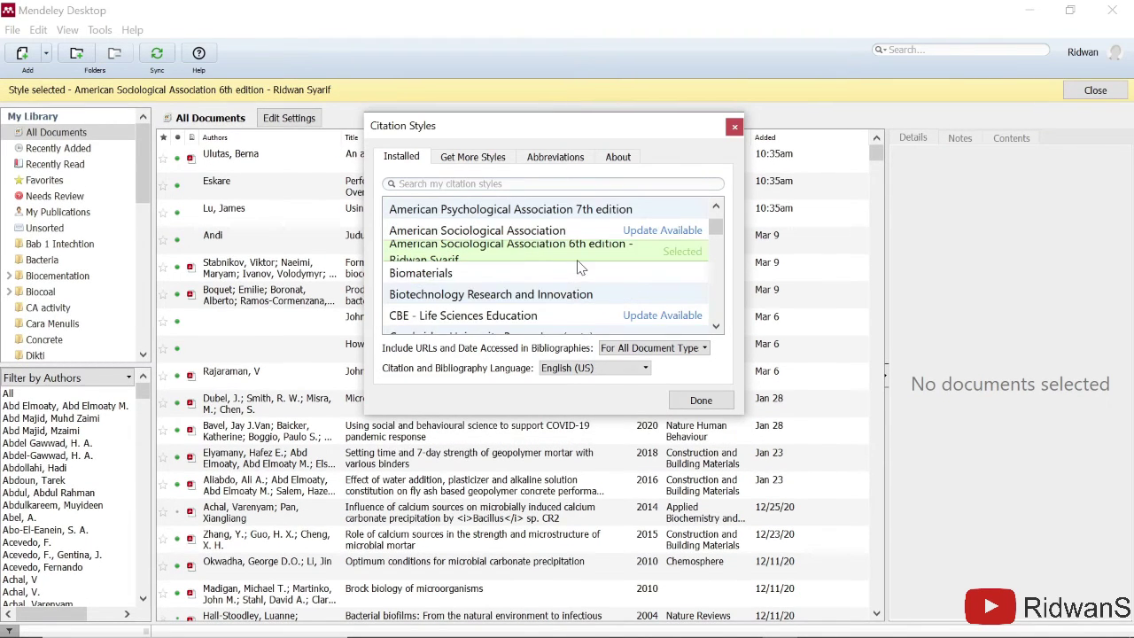
pyautogui.click(535, 239)
pyautogui.click(550, 275)
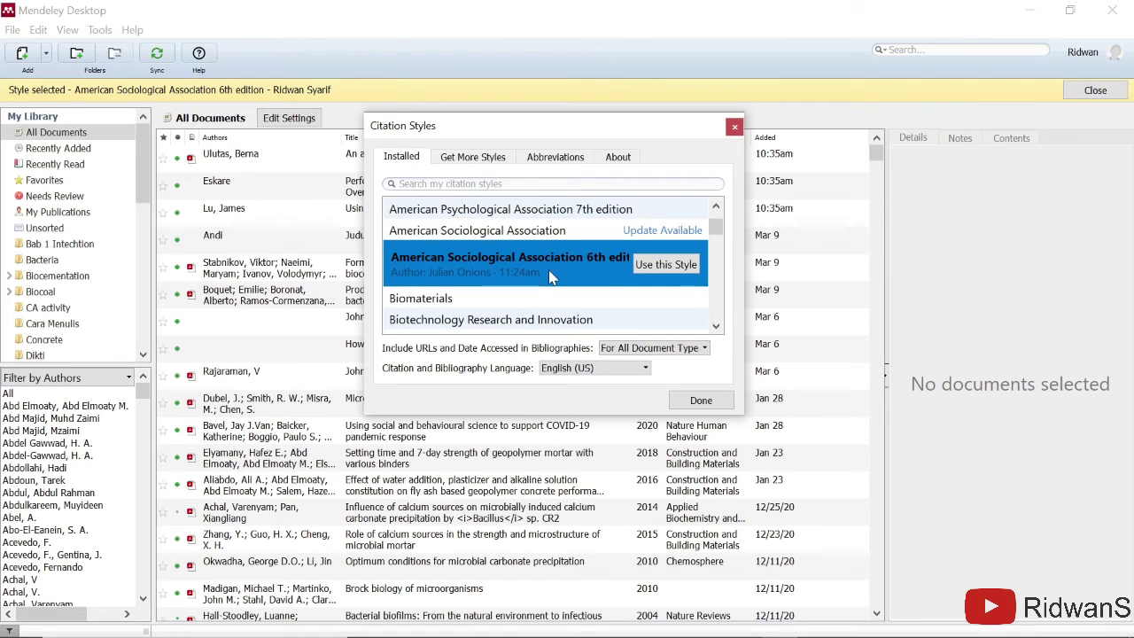
pyautogui.click(535, 236)
pyautogui.click(537, 273)
pyautogui.click(551, 237)
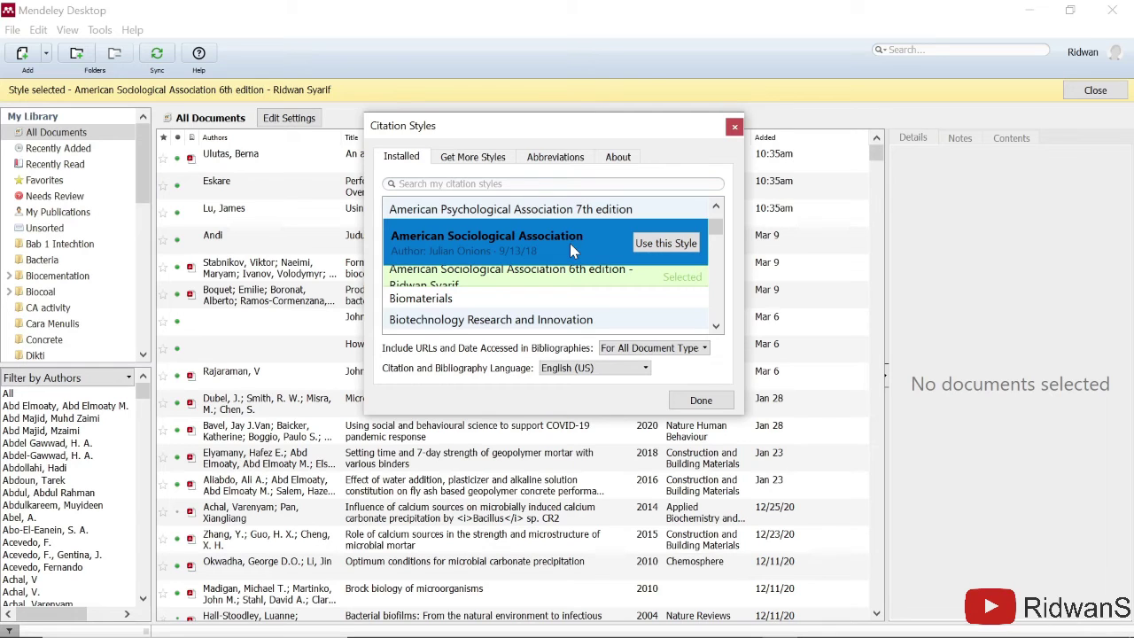
pyautogui.click(546, 270)
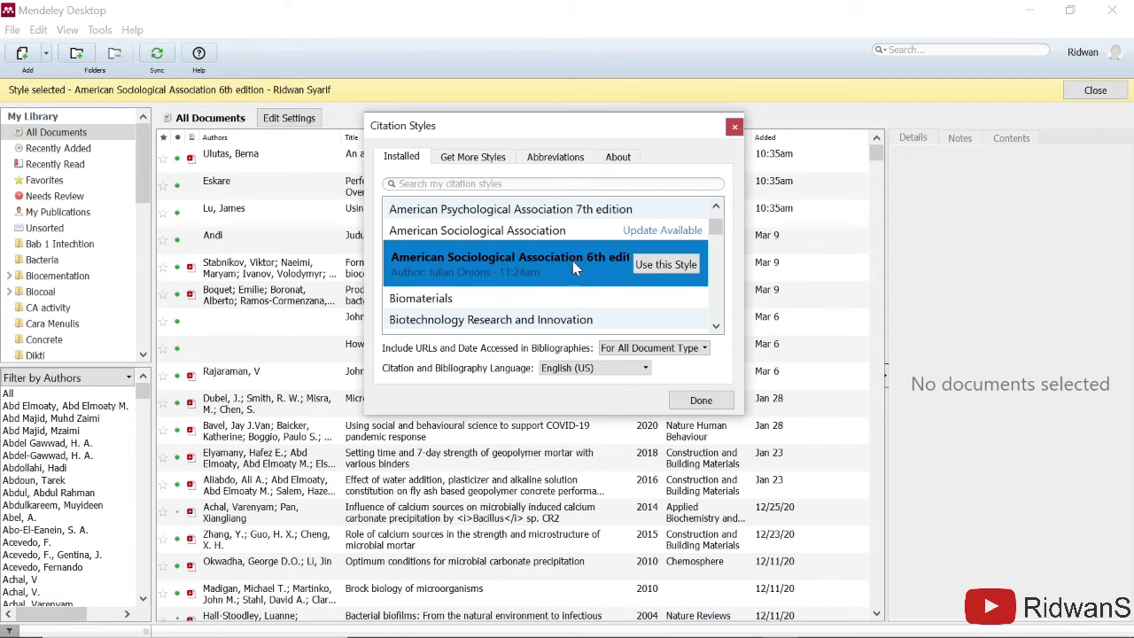
pyautogui.click(665, 265)
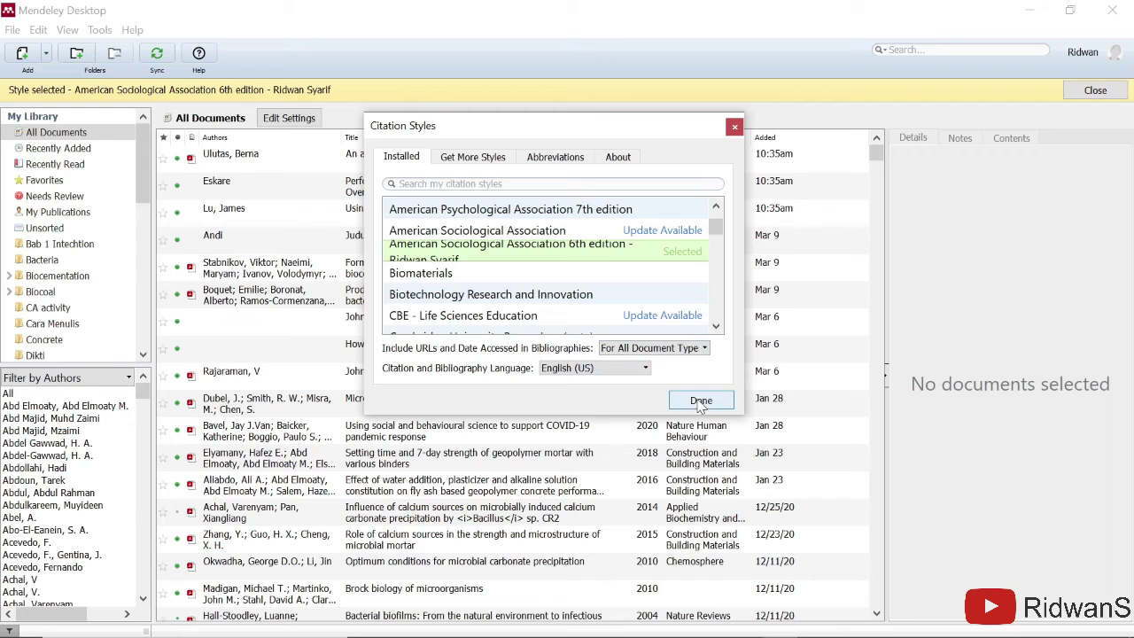
pyautogui.click(701, 401)
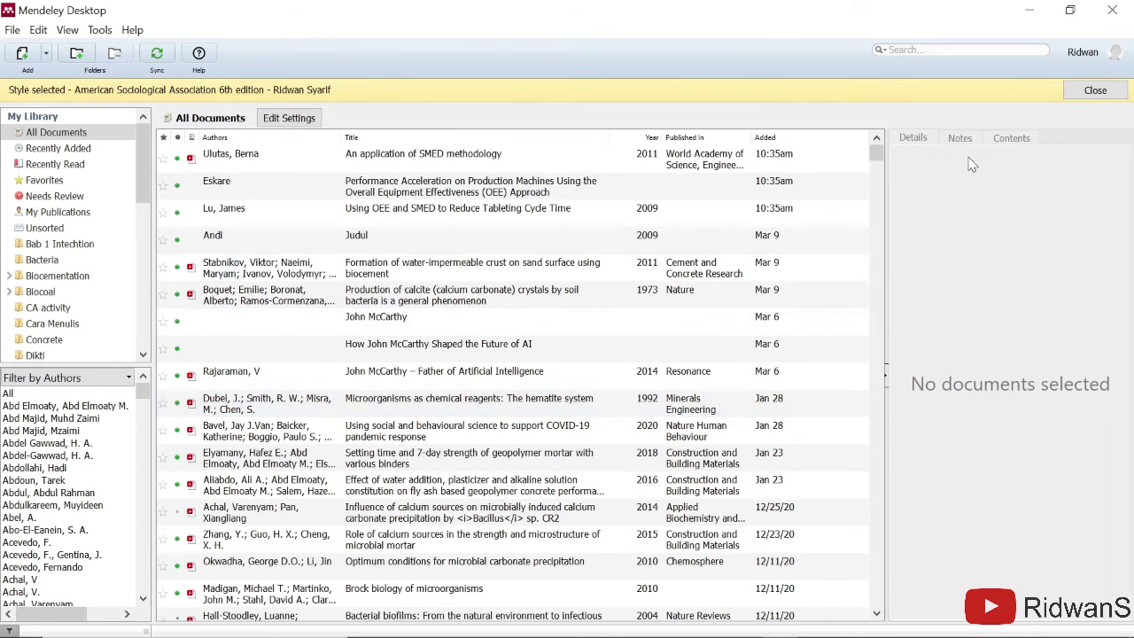
# - Minimize Mendeley Desktop, switch to the Word document and open Mendeley's full list of installed citation styles
pyautogui.click(1028, 20)
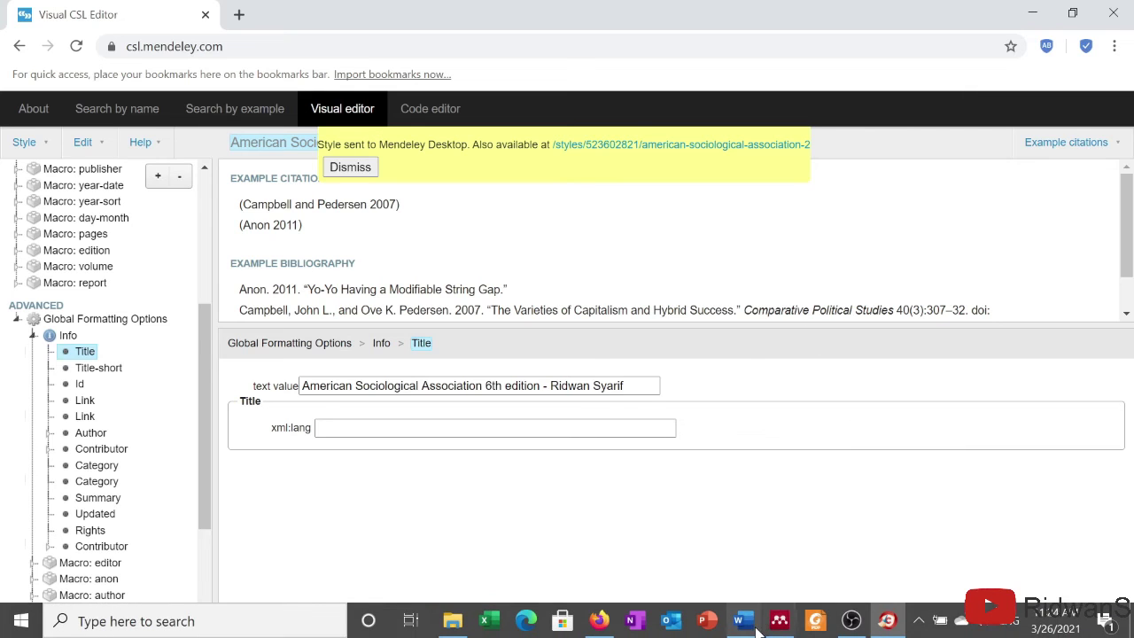
pyautogui.click(744, 632)
pyautogui.click(403, 334)
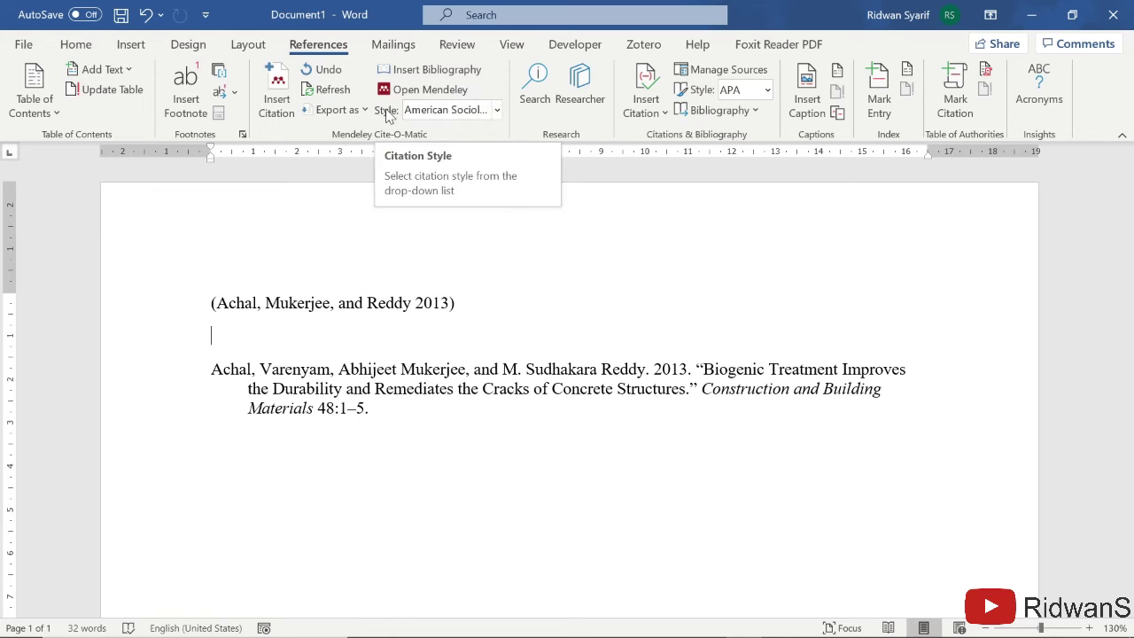
pyautogui.click(460, 116)
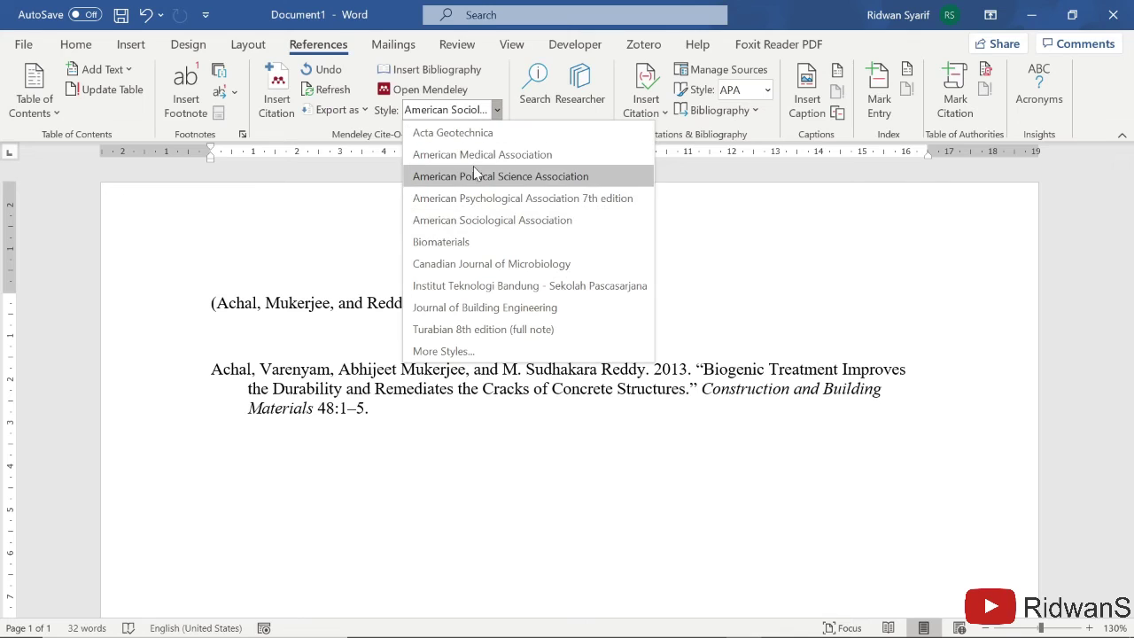
pyautogui.click(483, 357)
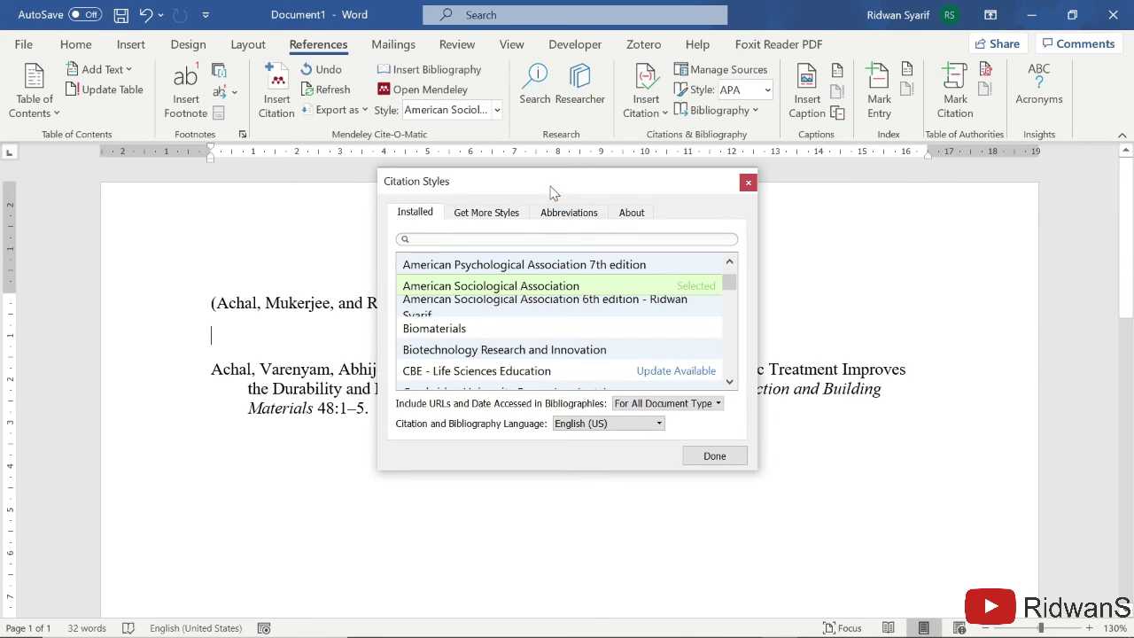
pyautogui.moveTo(516, 187); pyautogui.dragTo(546, 162)
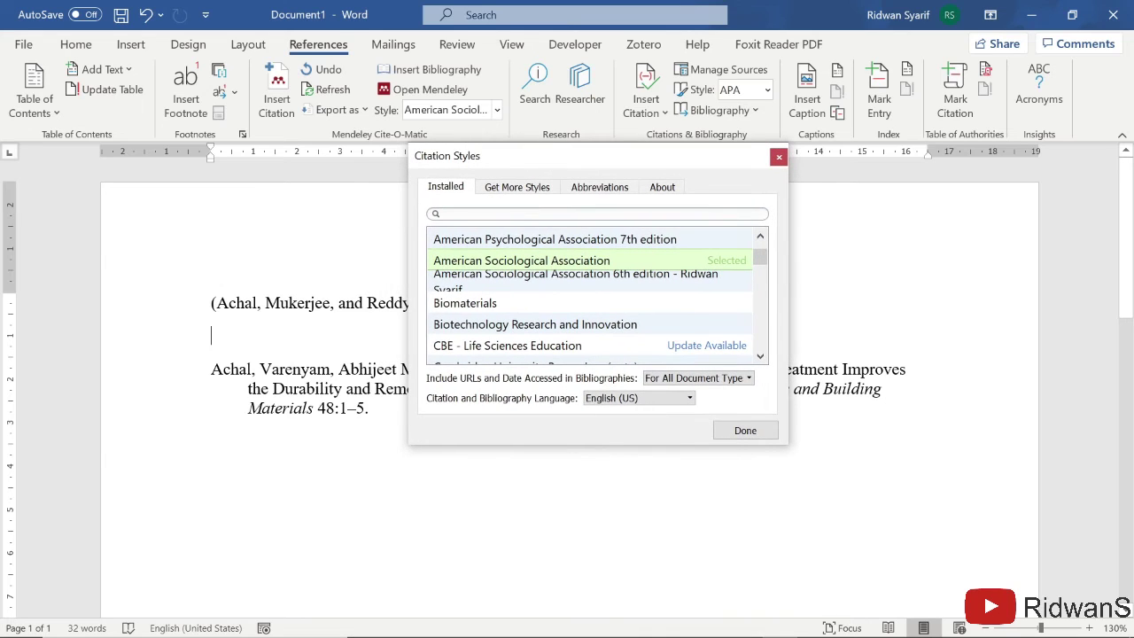
# - Apply the customized American Sociological Association 6th edition style to the document's citation and bibliography
pyautogui.click(526, 285)
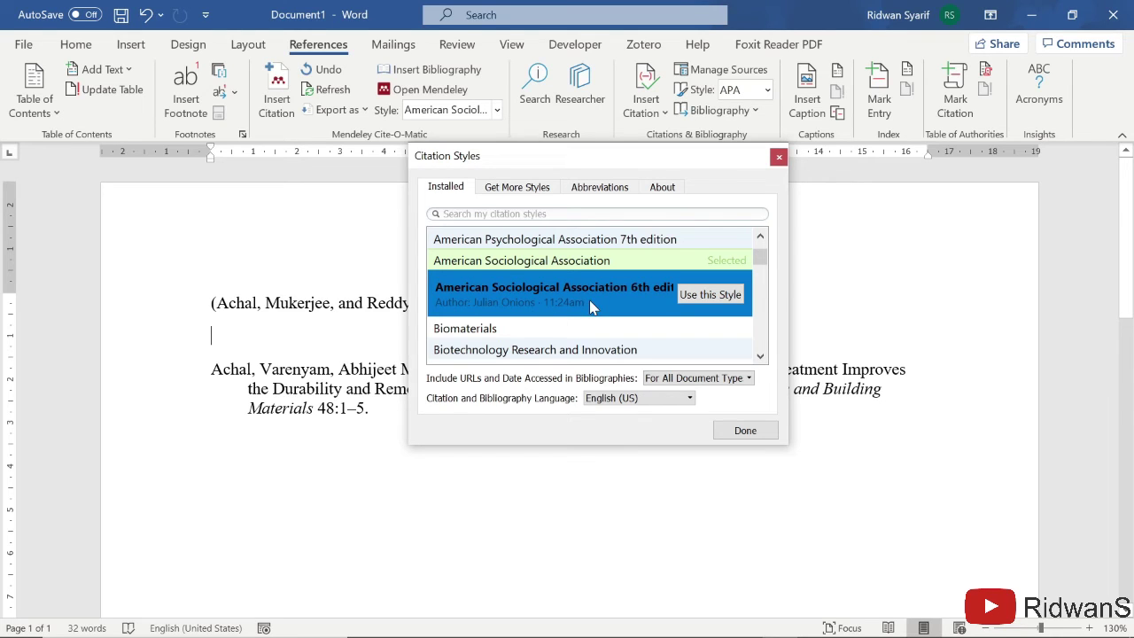
pyautogui.click(716, 295)
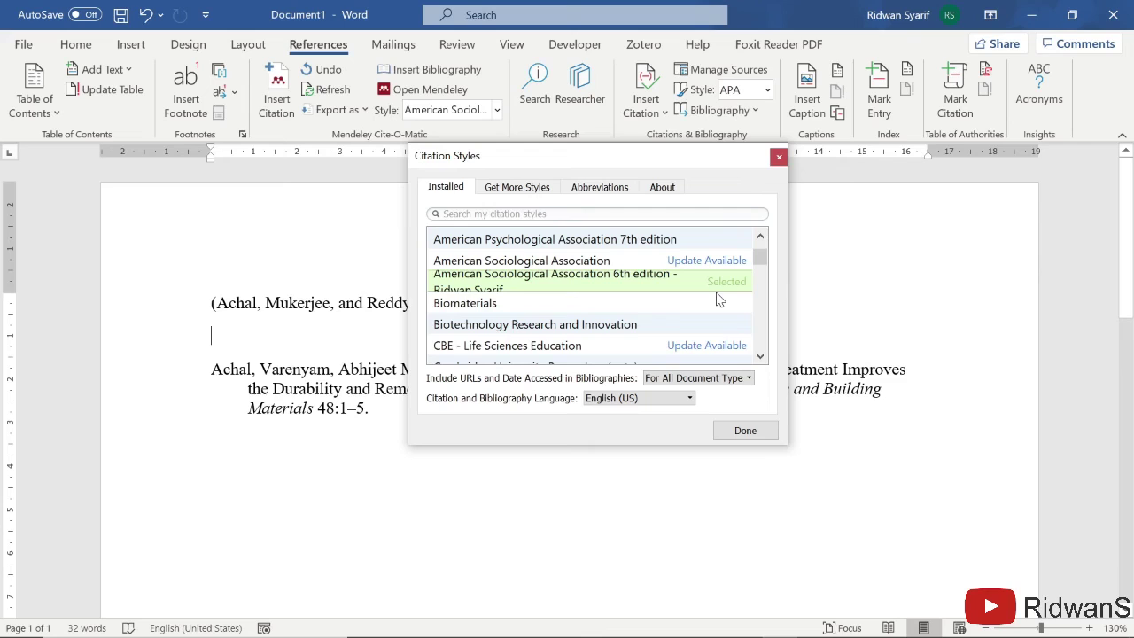
pyautogui.click(625, 281)
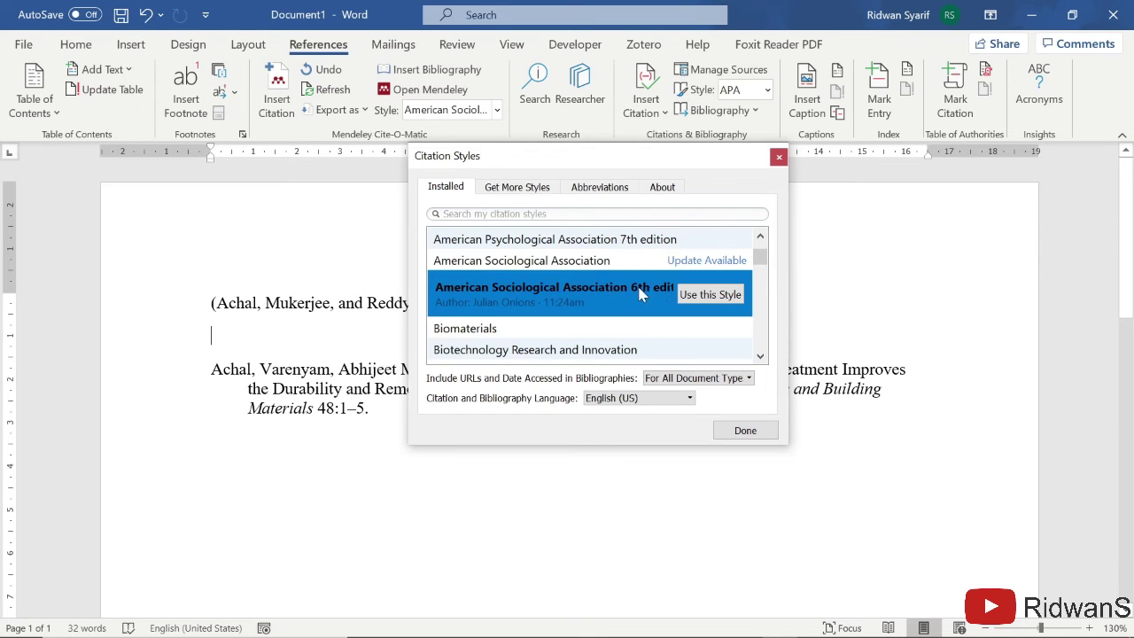
pyautogui.click(708, 301)
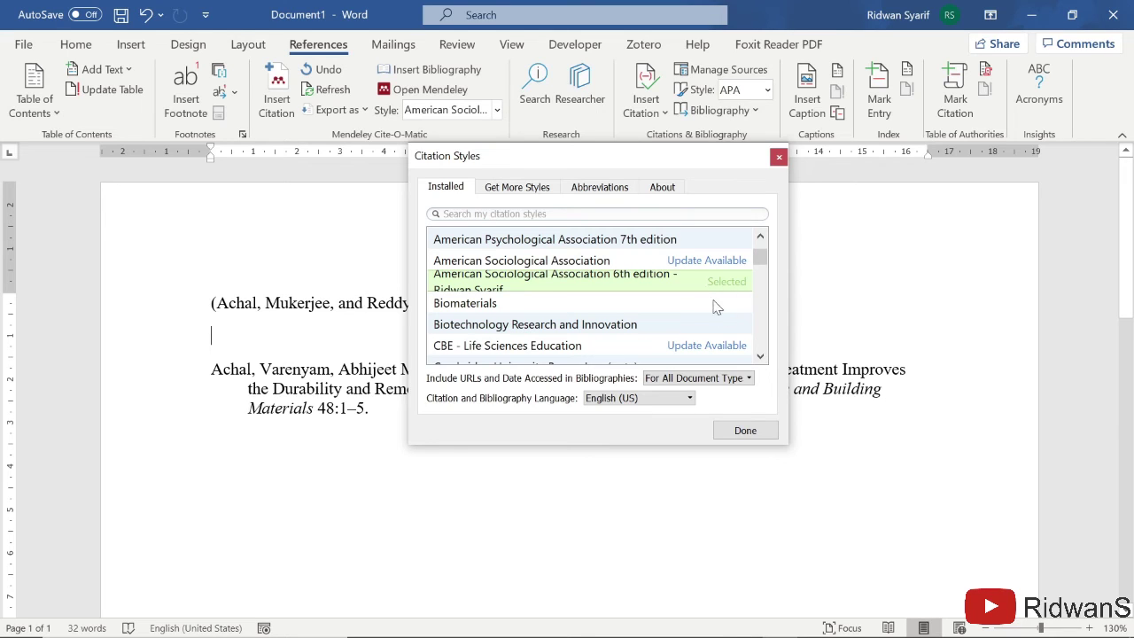
pyautogui.click(745, 431)
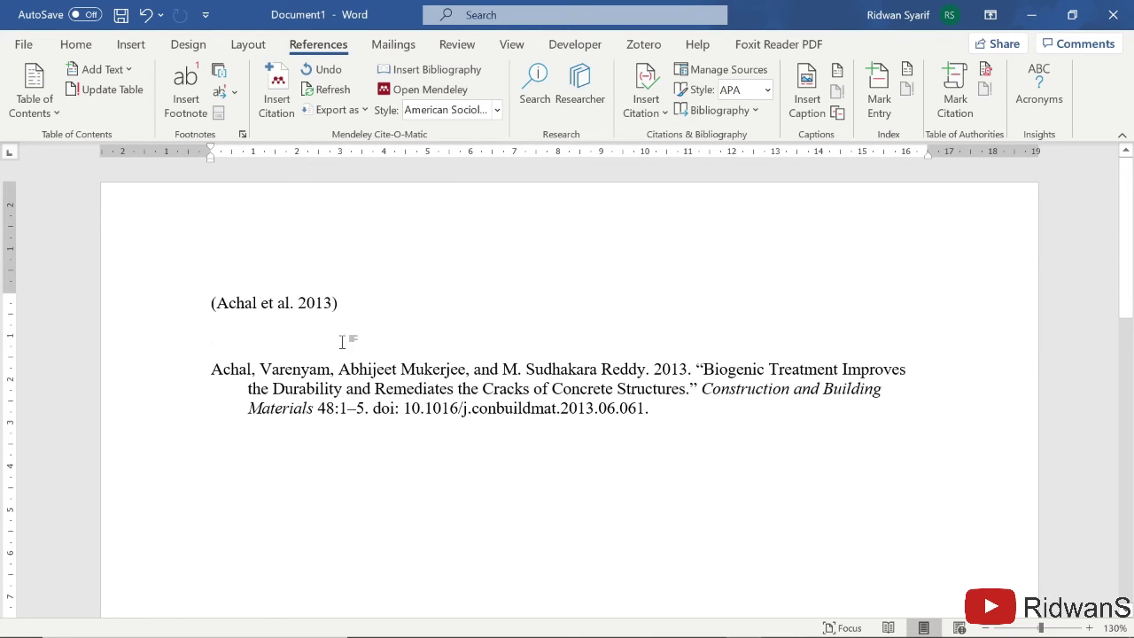
# - Change the document's citation style to the original American Sociological Association and inspect the author names in the inline citation
pyautogui.scroll(-1, 647, 298)
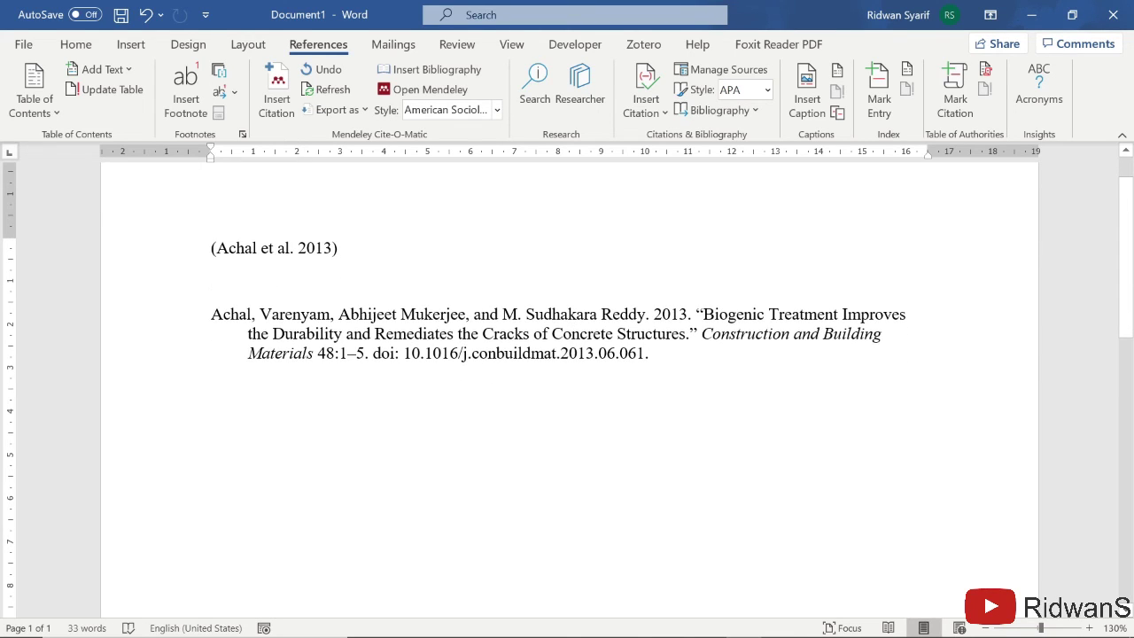
pyautogui.click(545, 282)
pyautogui.scroll(1, 567, 390)
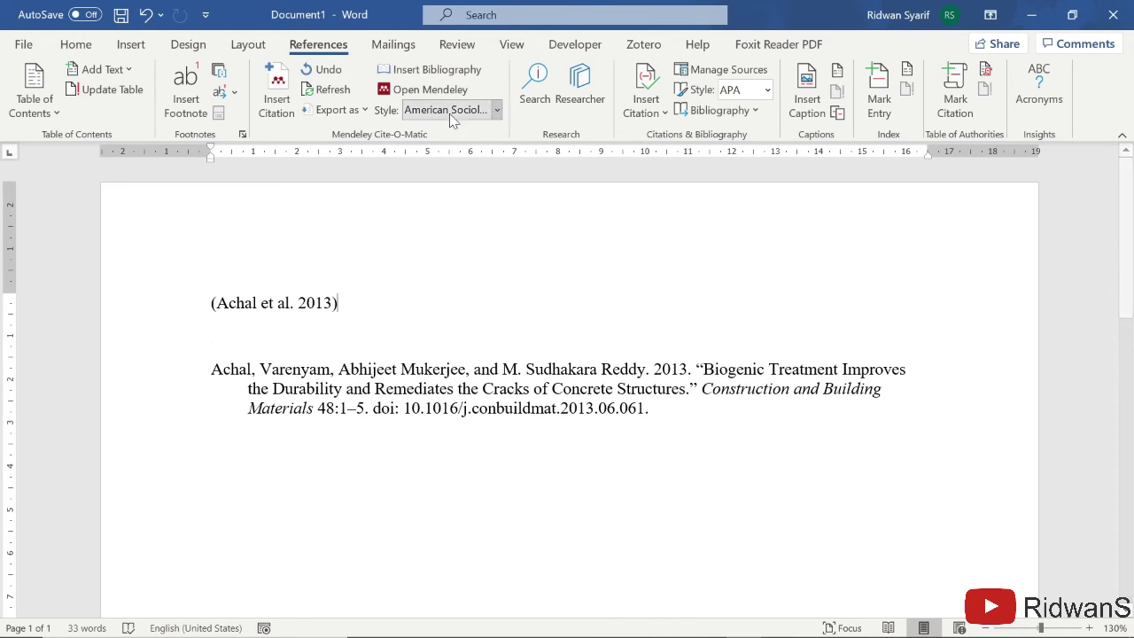
pyautogui.click(497, 109)
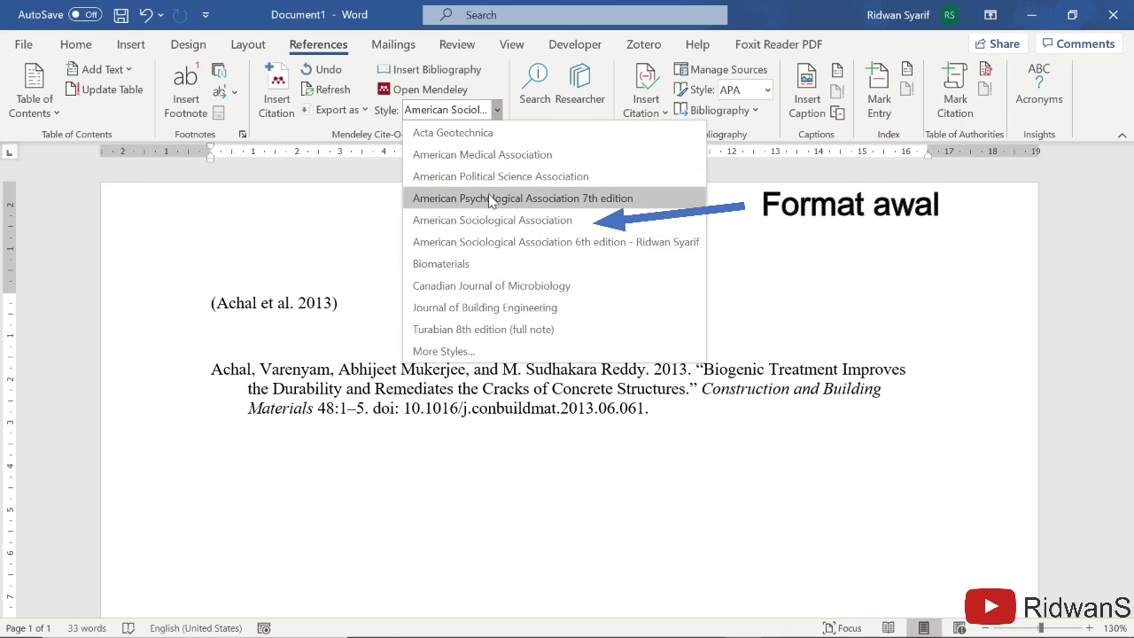
pyautogui.click(446, 220)
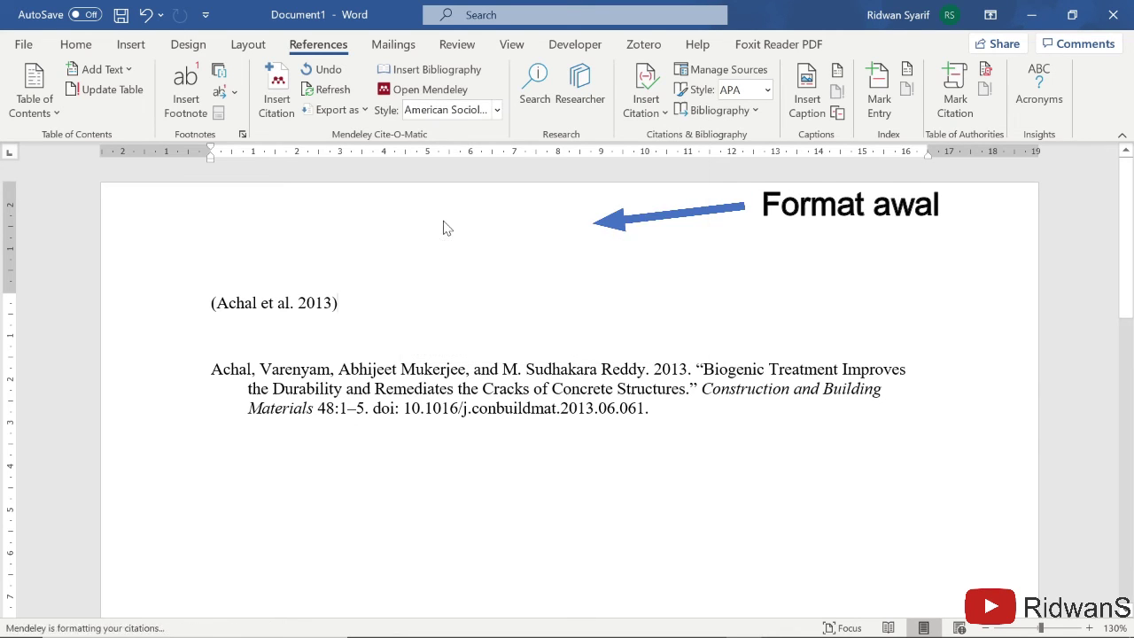
pyautogui.click(497, 109)
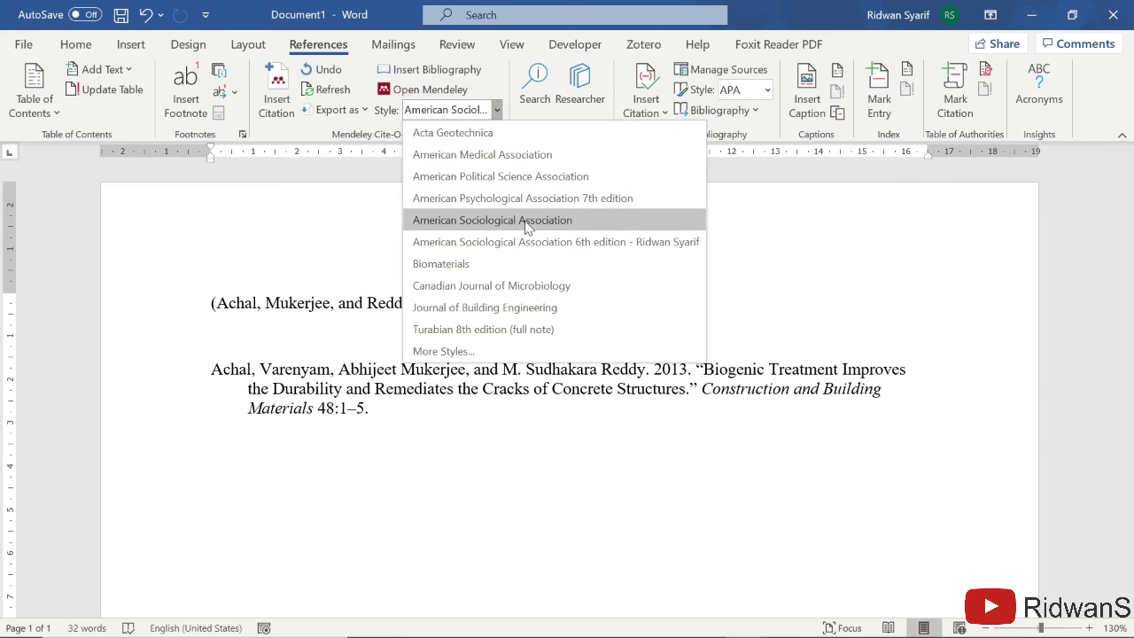
pyautogui.click(512, 223)
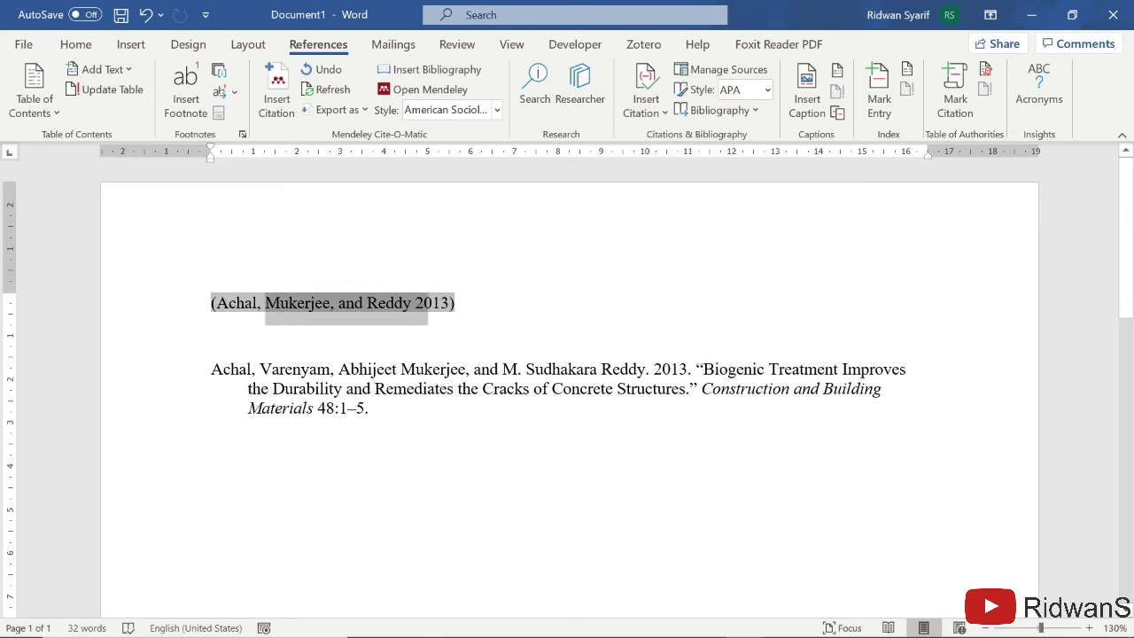
pyautogui.doubleClick(439, 303)
pyautogui.click(501, 313)
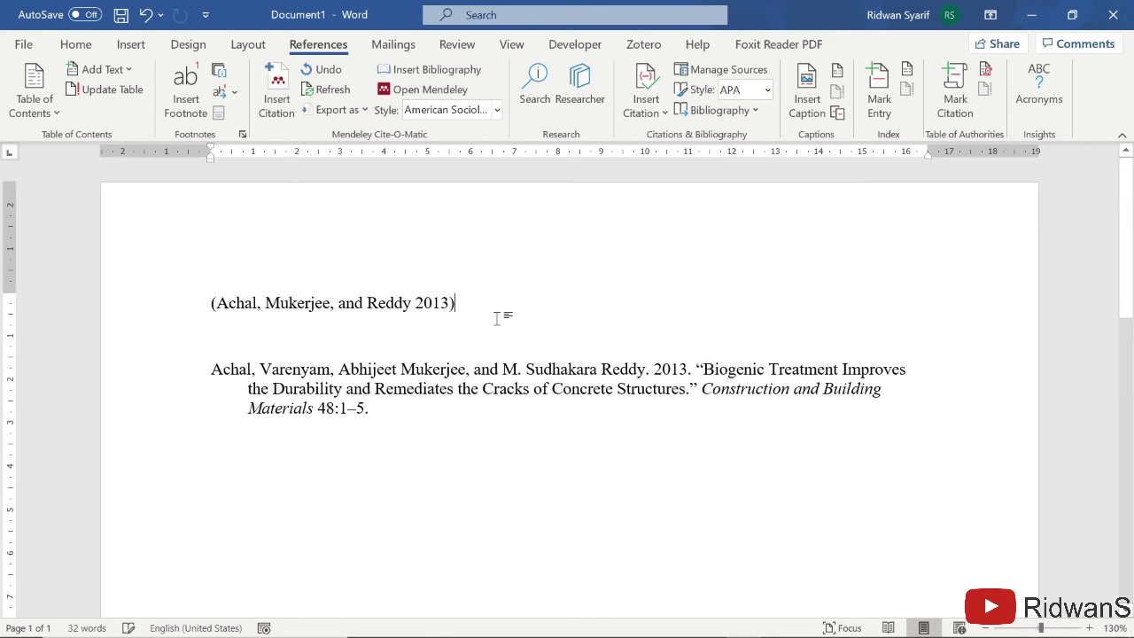
# - Switch the document's citation style back to the customized American Sociological Association 6th edition
pyautogui.click(483, 109)
pyautogui.click(482, 111)
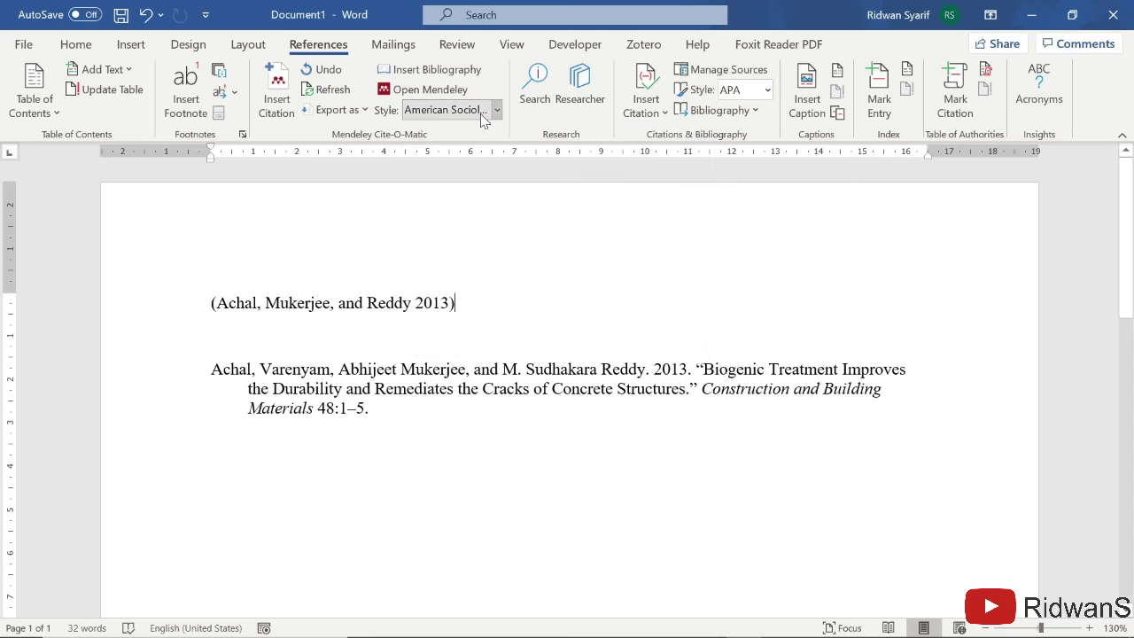
pyautogui.click(232, 306)
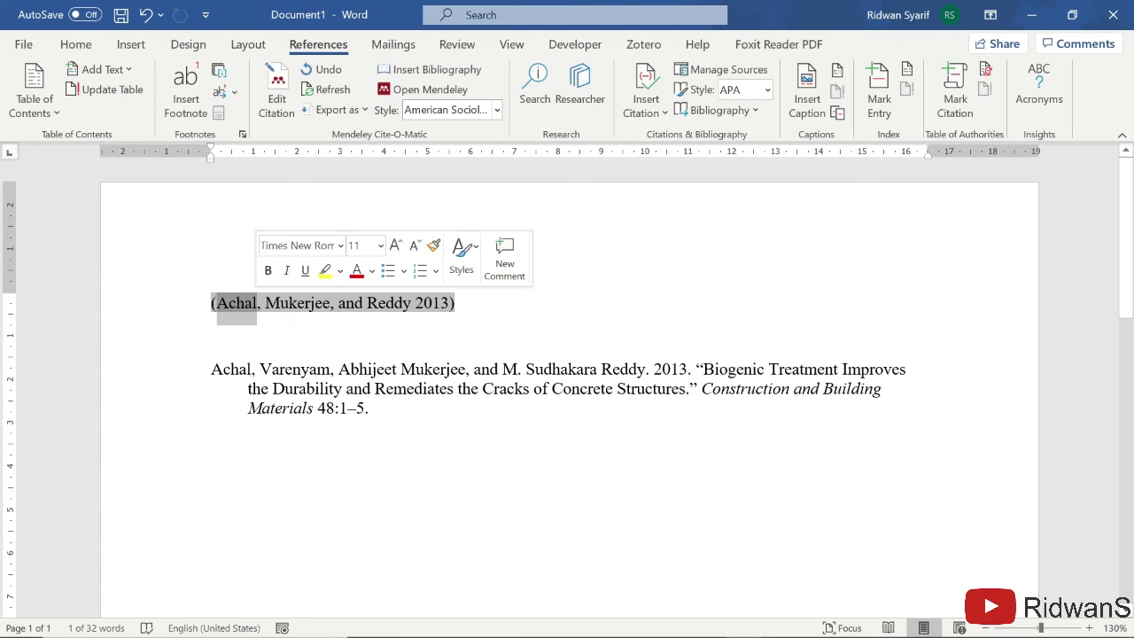
pyautogui.click(456, 303)
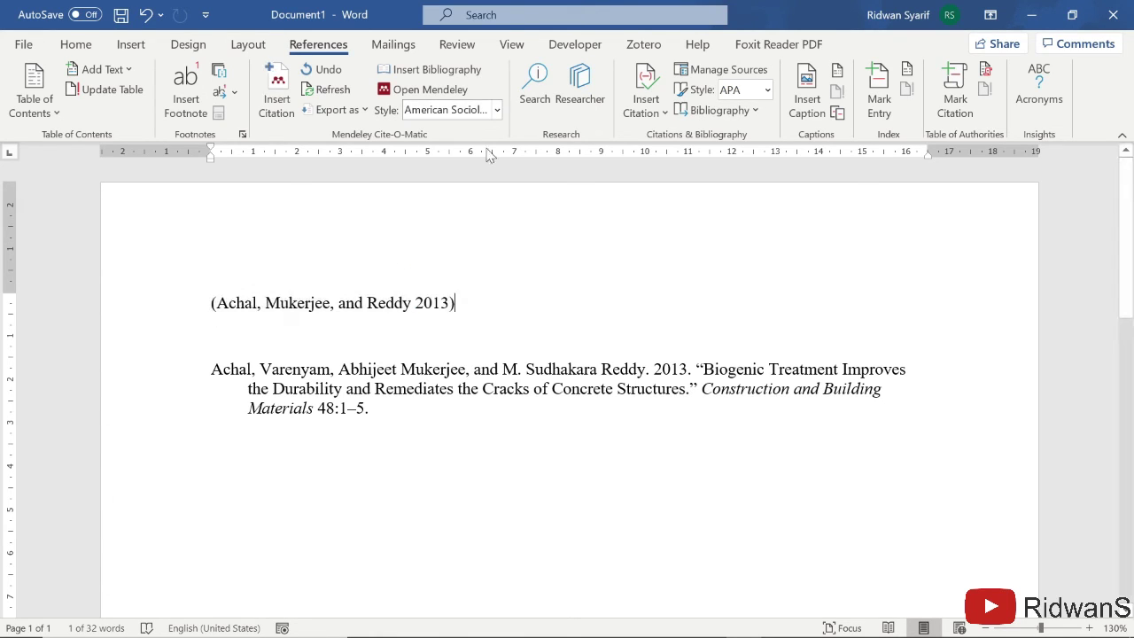
pyautogui.click(497, 109)
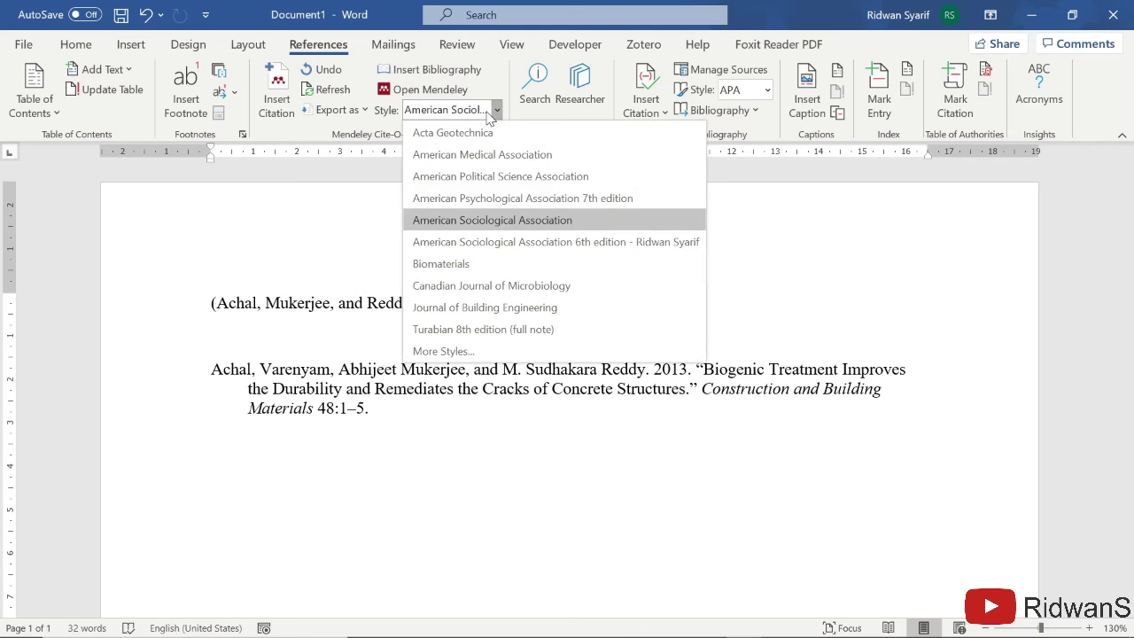
pyautogui.click(520, 245)
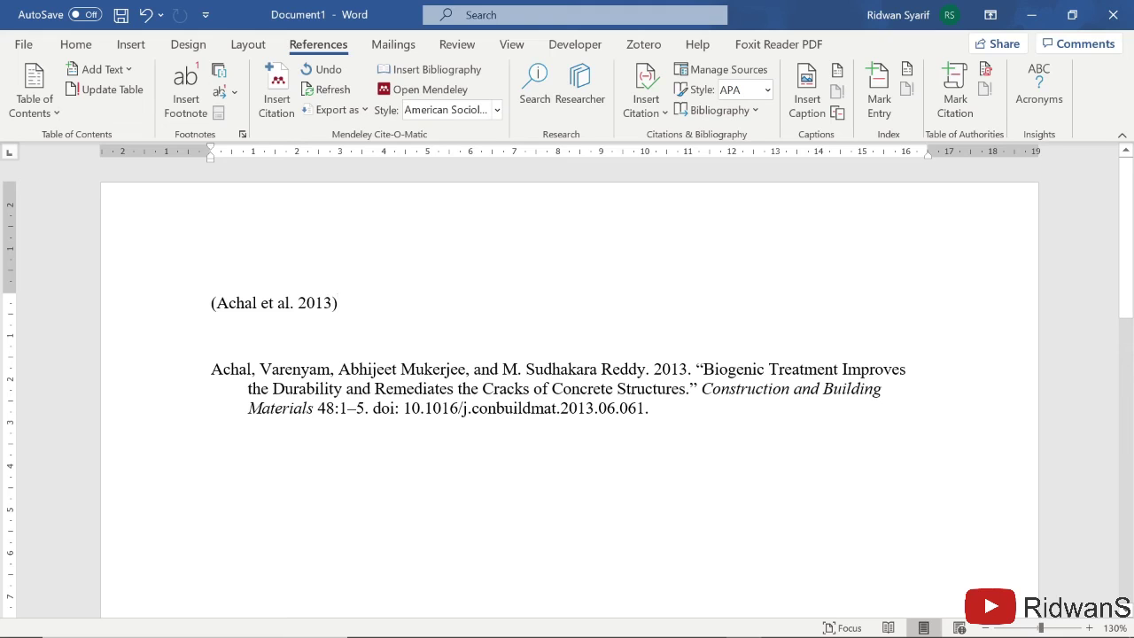